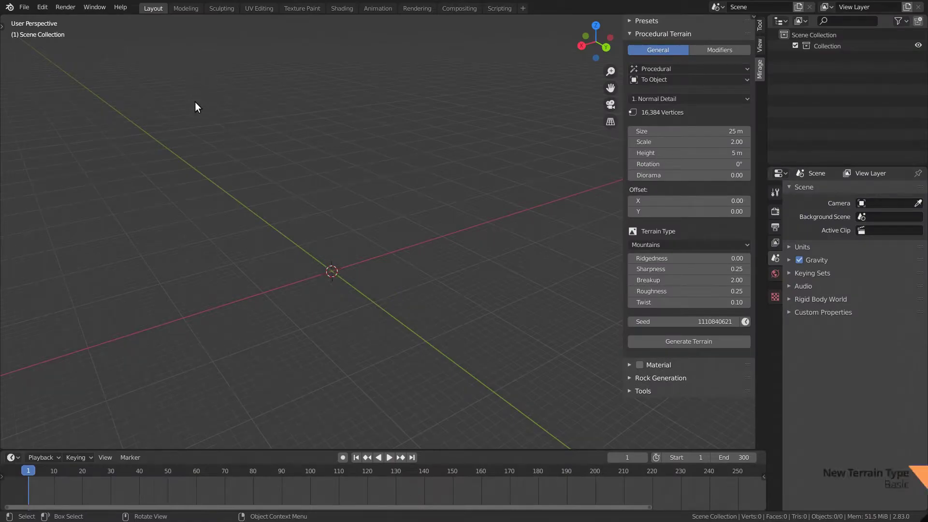
- Generate a live procedural terrain and switch its Terrain Type to Basic
click(633, 341)
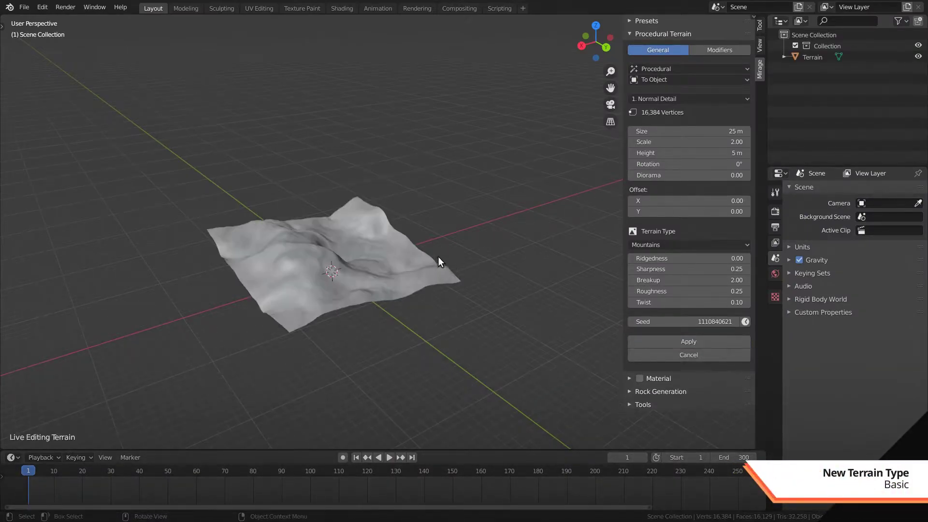
scroll(425, 256, up, 3)
scroll(456, 254, down, 3)
middle_drag(456, 255, 390, 249)
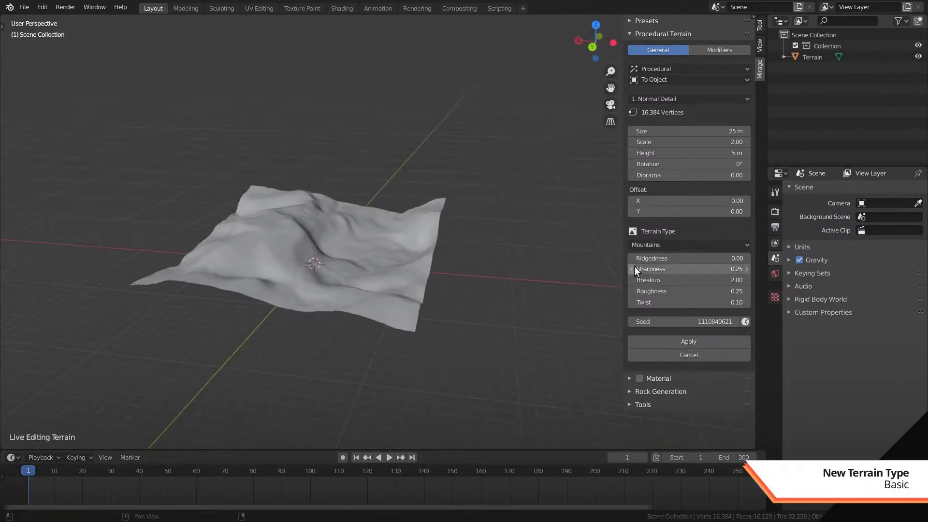
click(644, 245)
click(645, 257)
middle_drag(583, 252, 390, 268)
- Set the Basic terrain's breakup to 1.19 and change the seed for a new variation
scroll(309, 273, up, 5)
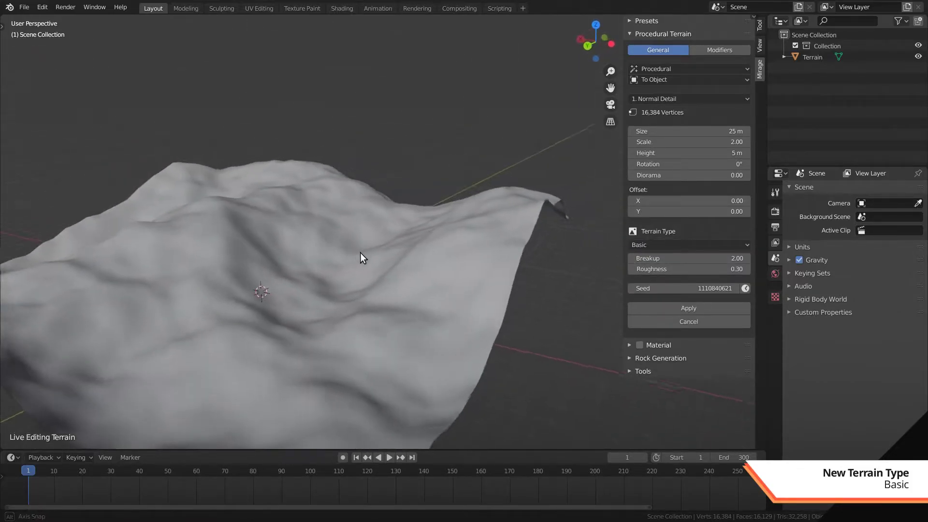
scroll(366, 251, down, 4)
middle_drag(366, 251, 464, 244)
drag(689, 258, 657, 258)
mouse_move(696, 287)
mouse_down()
mouse_move(686, 288)
mouse_move(701, 288)
mouse_up()
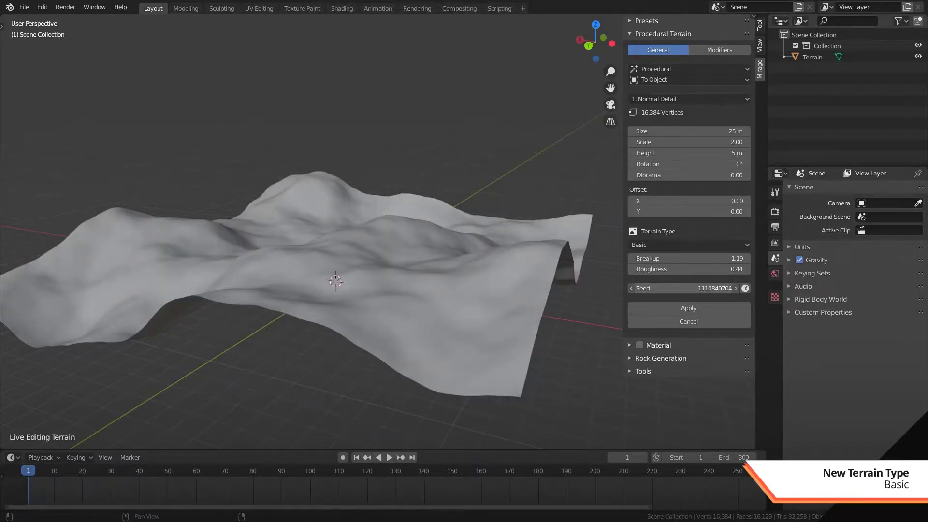
middle_drag(498, 208, 473, 202)
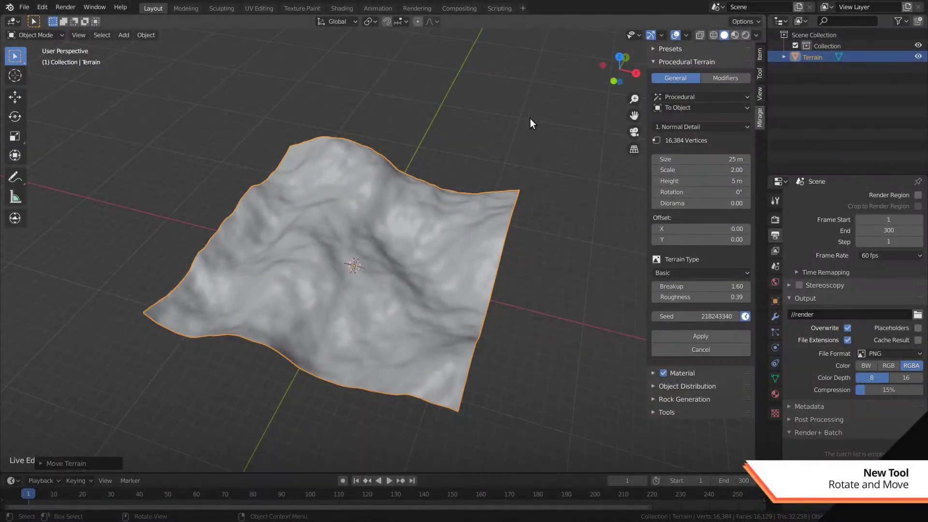
- With Rotate and Move, offset the noise to X −113.06, Y −28.51 at 322° rotation
click(15, 218)
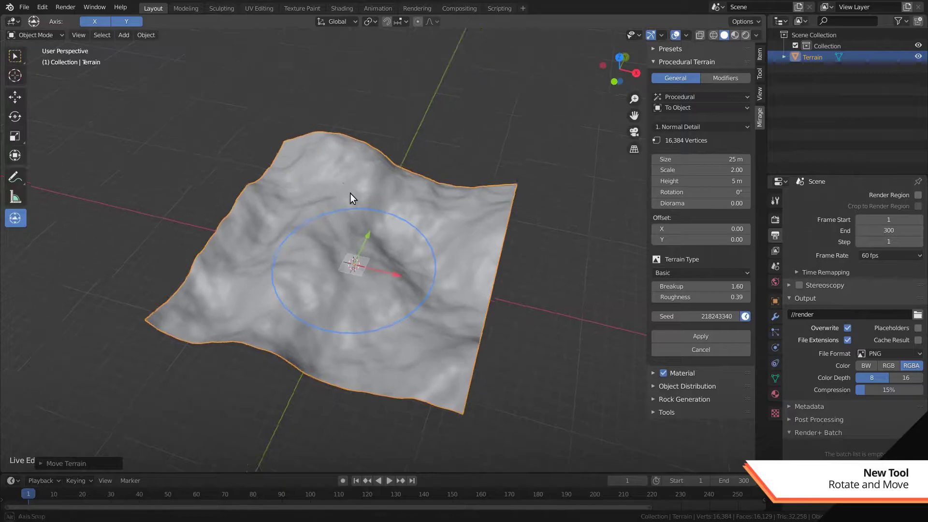
middle_drag(350, 193, 364, 226)
drag(397, 256, 339, 266)
drag(355, 209, 353, 326)
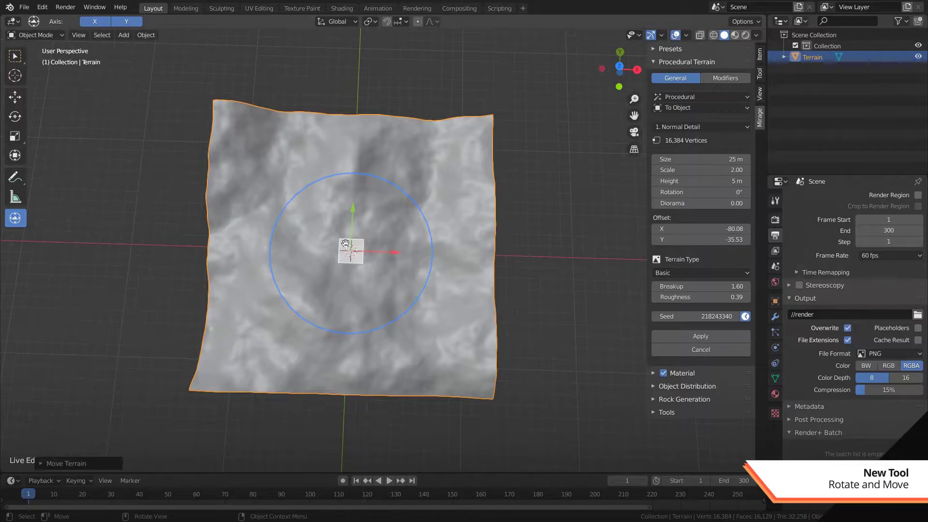
drag(348, 250, 563, 410)
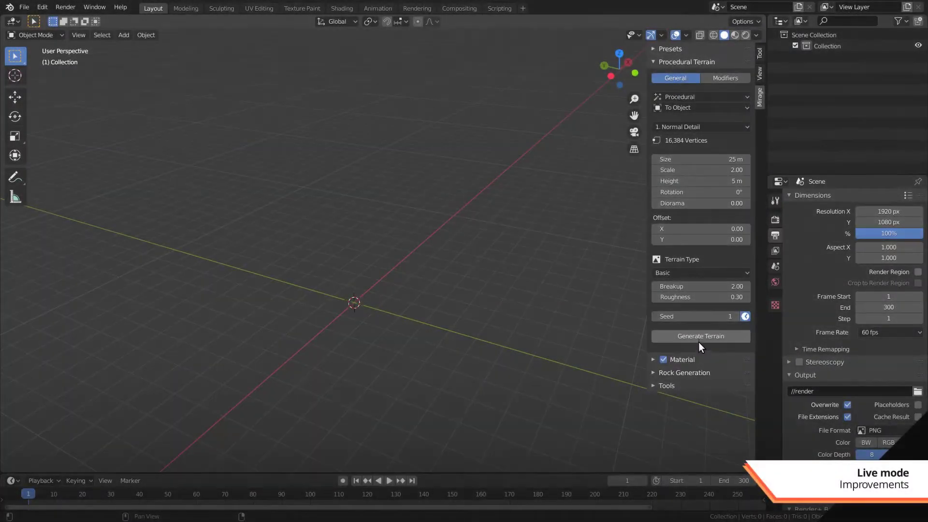
- Generate a new live terrain and switch its type to Mountains
click(699, 338)
middle_drag(629, 320, 475, 239)
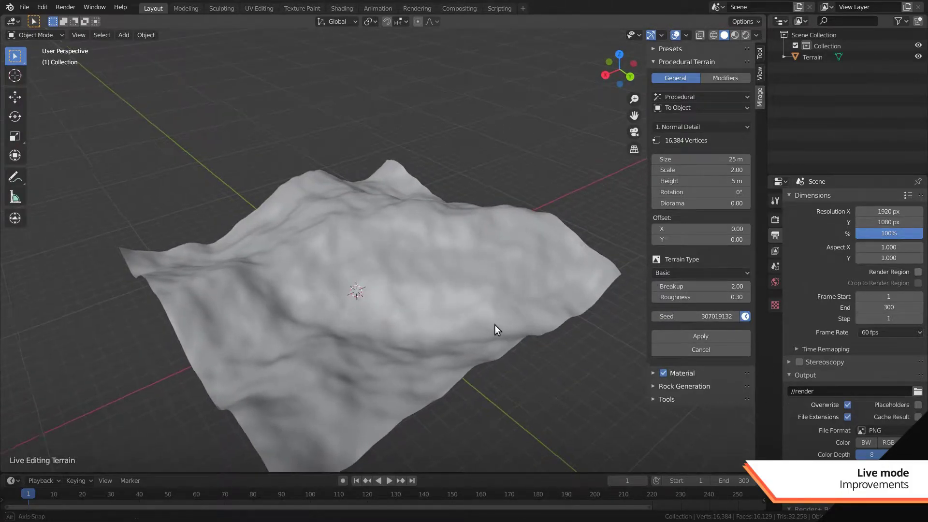
middle_drag(495, 324, 572, 327)
click(692, 271)
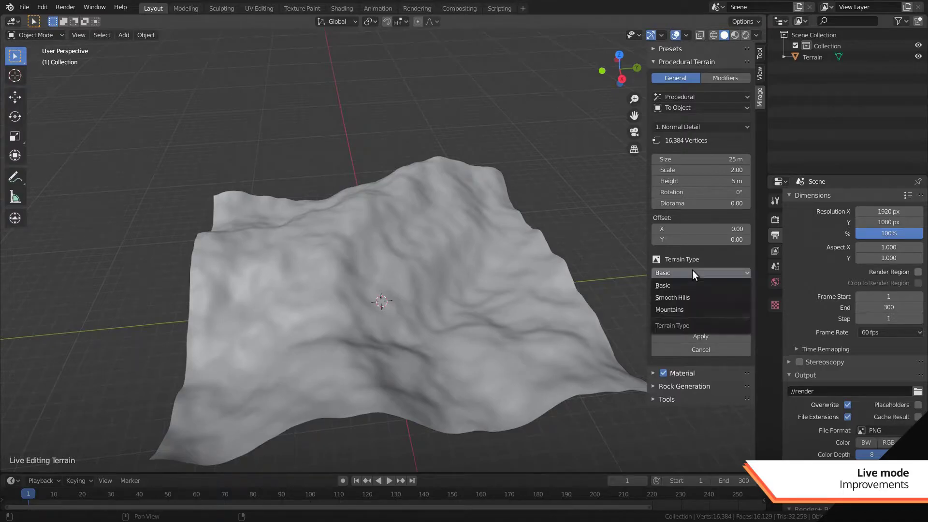
click(683, 309)
- Set ridgedness to 1.00, sharpness to 0.79 and lower breakup to 0.23
drag(672, 286, 706, 297)
middle_drag(622, 289, 393, 272)
scroll(496, 317, up, 4)
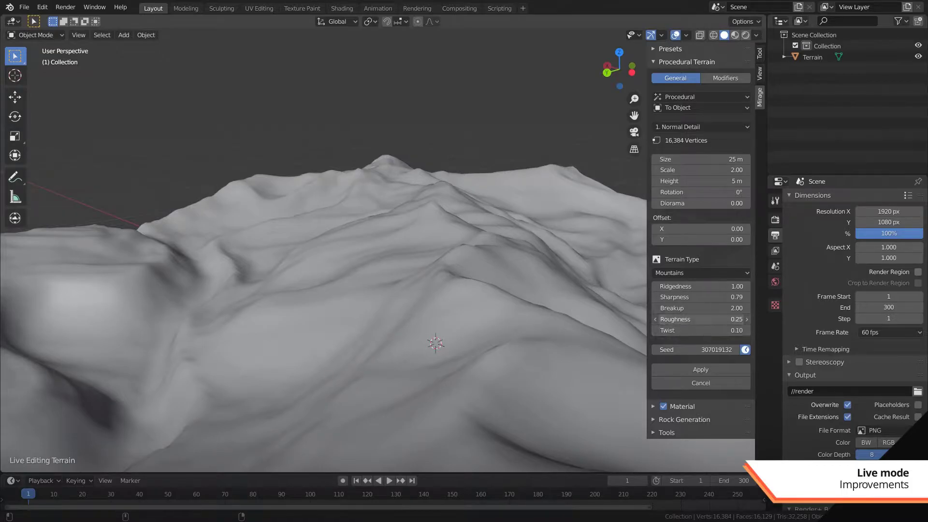
middle_drag(455, 244, 431, 207)
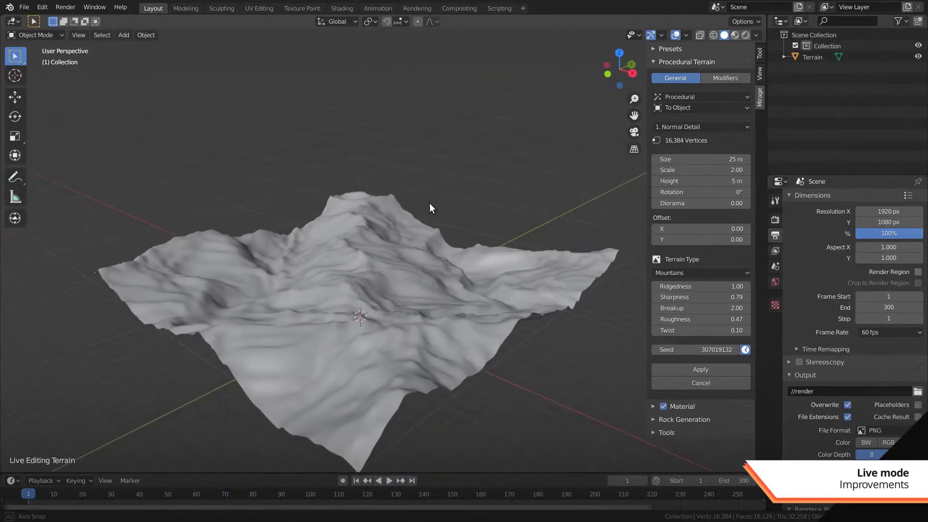
drag(697, 309, 630, 309)
middle_drag(460, 255, 509, 266)
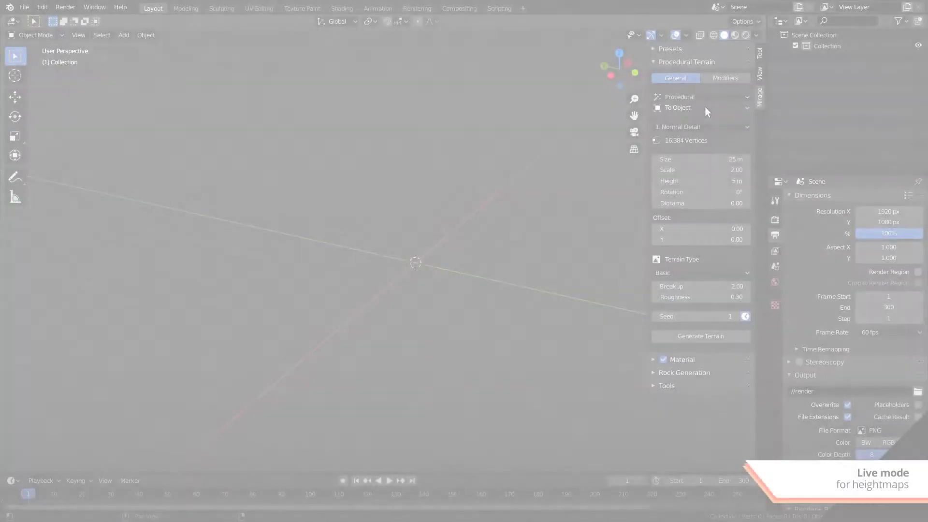
- Output the terrain as a live heightmap, raise breakup to 2.45 and offset the noise along X
click(704, 107)
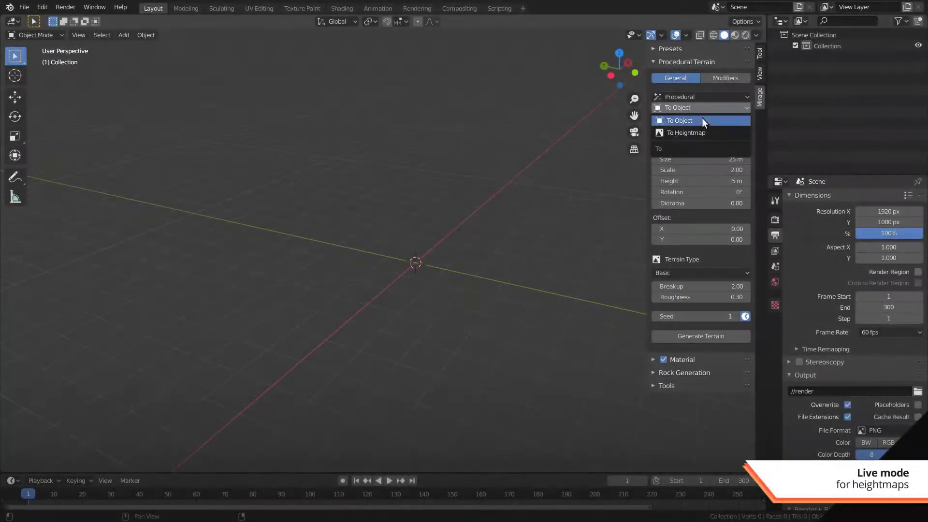
click(698, 132)
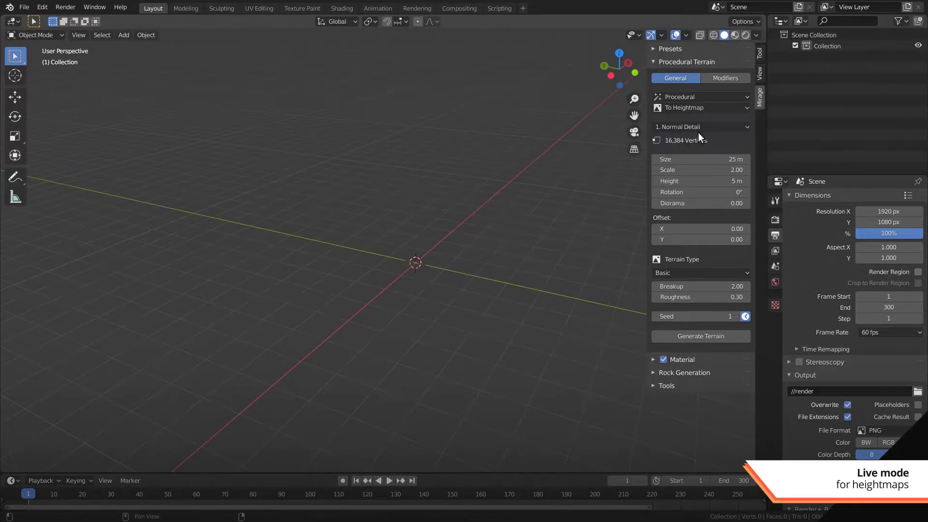
click(678, 335)
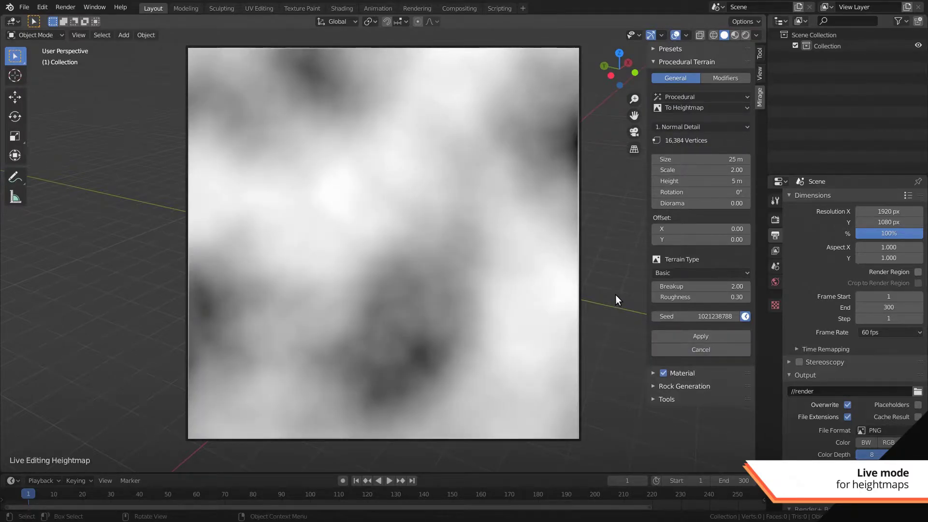
mouse_move(701, 286)
mouse_down()
mouse_move(720, 286)
mouse_move(720, 297)
mouse_move(689, 292)
mouse_up()
mouse_move(686, 228)
mouse_down()
mouse_move(667, 228)
mouse_move(688, 225)
mouse_up()
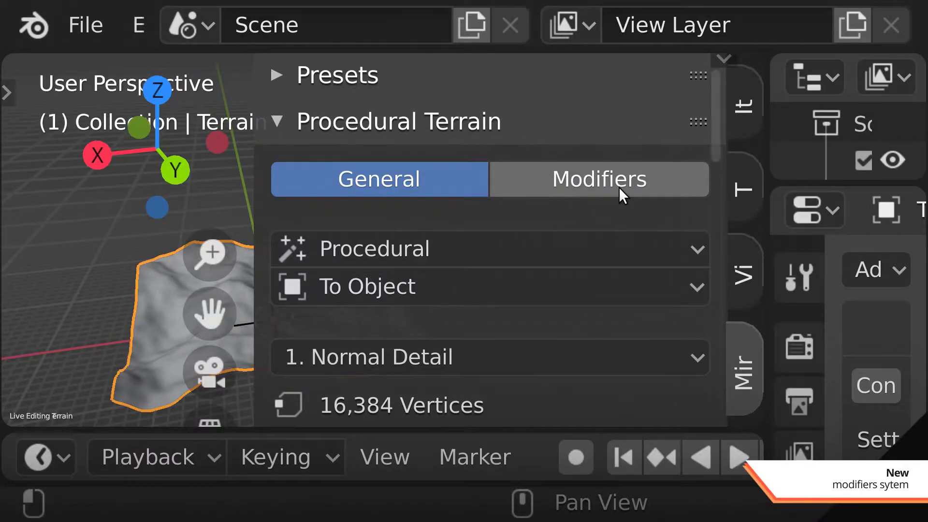
- Add Invert and Smooth modifiers to the terrain, ordering Invert below Smooth
click(619, 188)
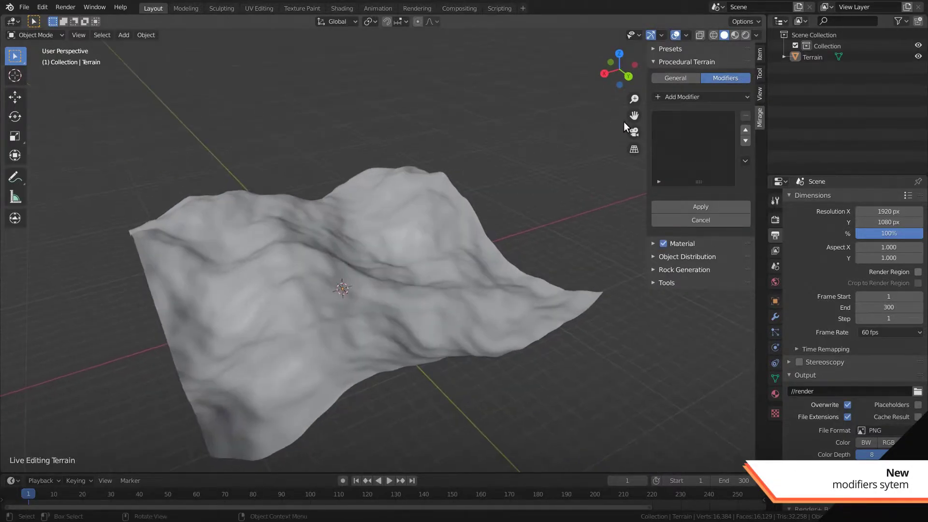
click(696, 96)
click(674, 121)
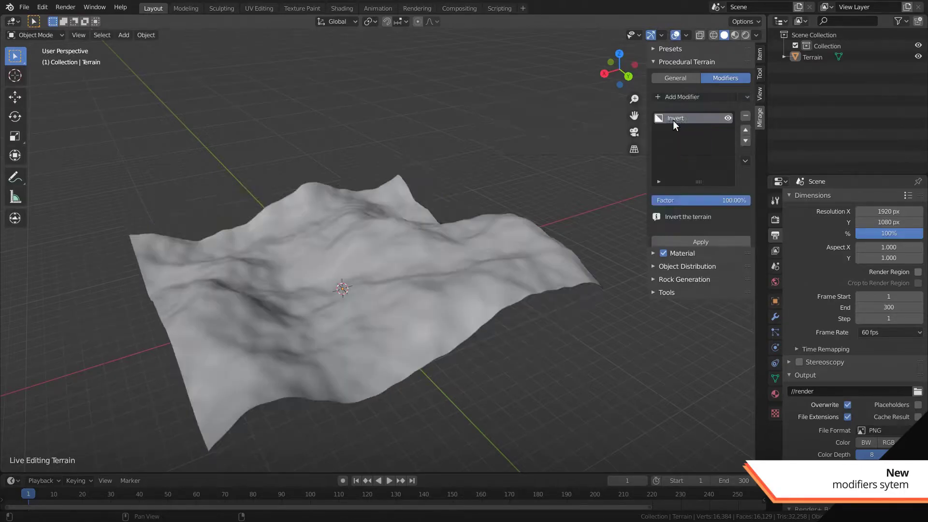
click(727, 119)
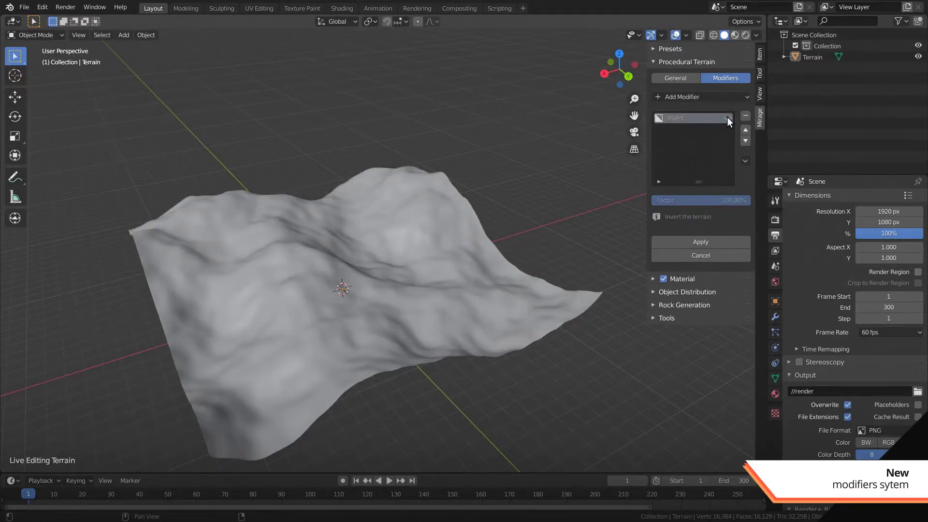
click(727, 117)
click(698, 96)
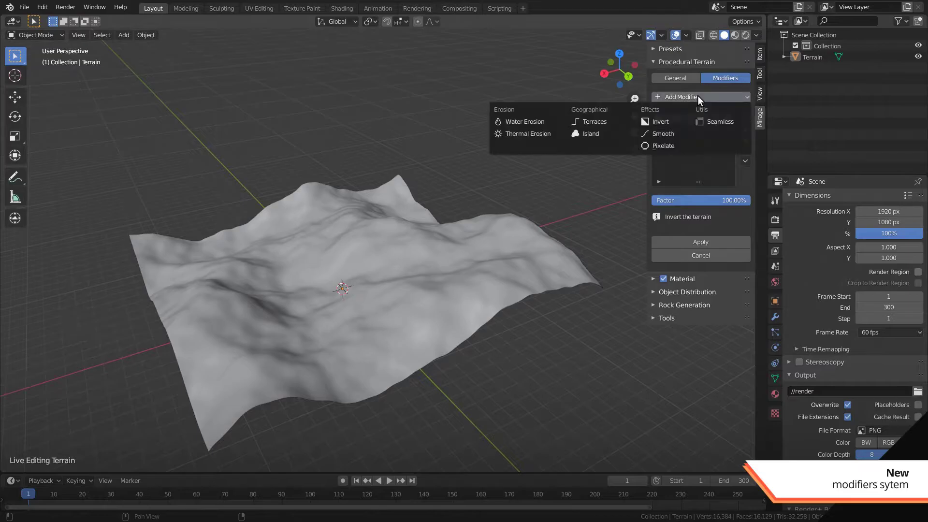
click(670, 130)
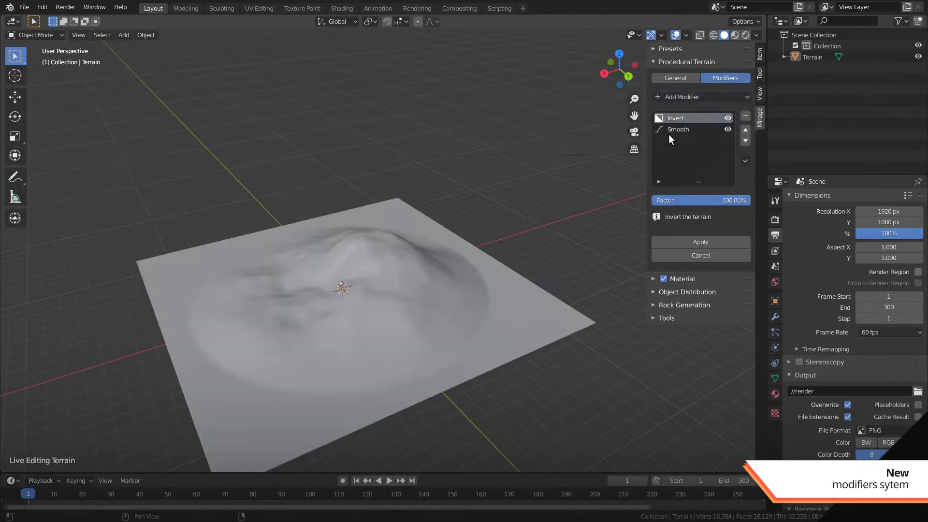
click(749, 140)
- Add a Thermal Erosion modifier with a 5° threshold
click(688, 97)
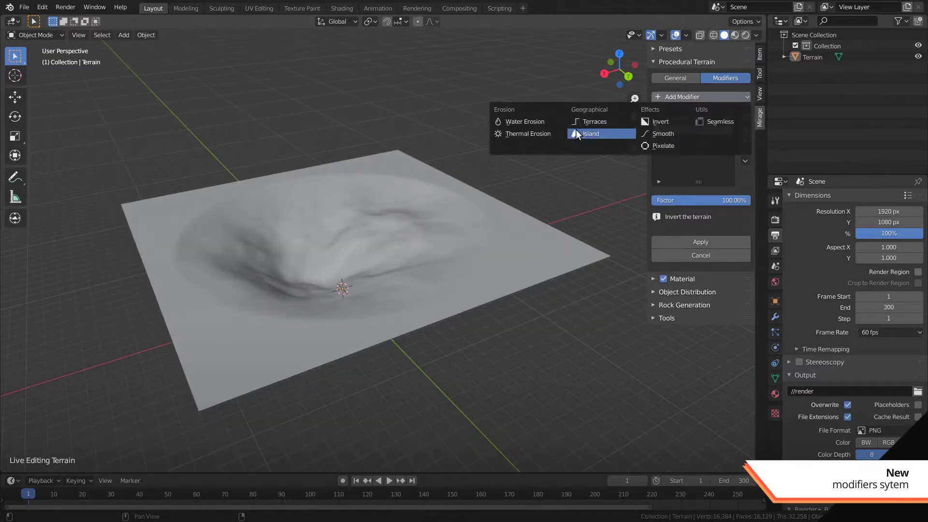
click(547, 129)
click(684, 138)
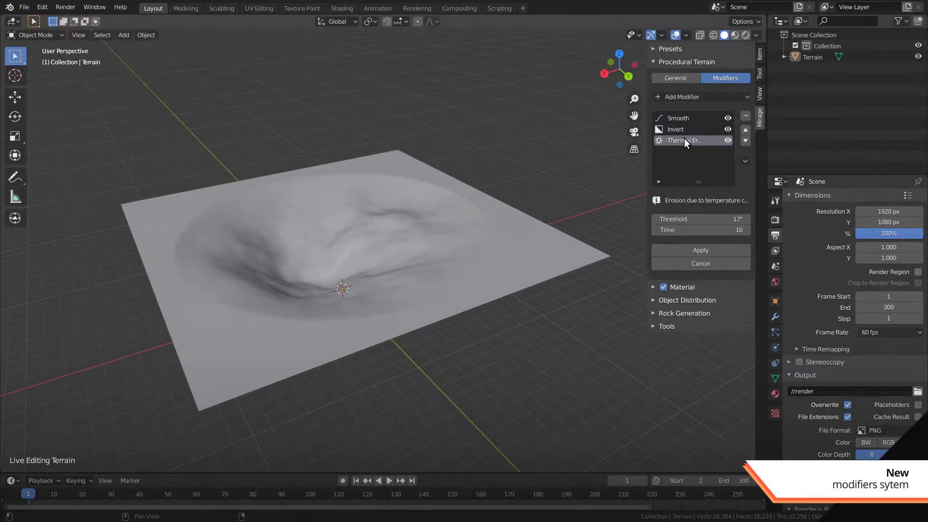
click(703, 217)
text(5)
key(Return)
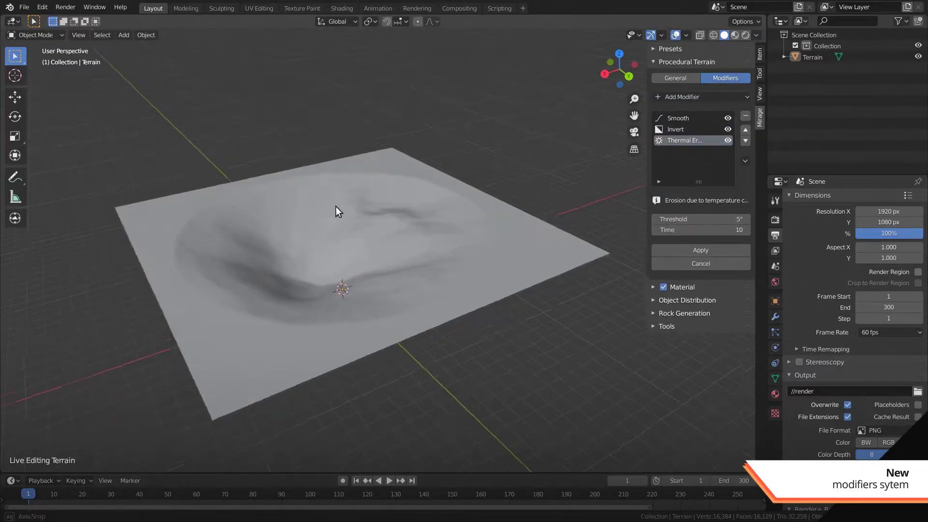
middle_drag(336, 206, 513, 183)
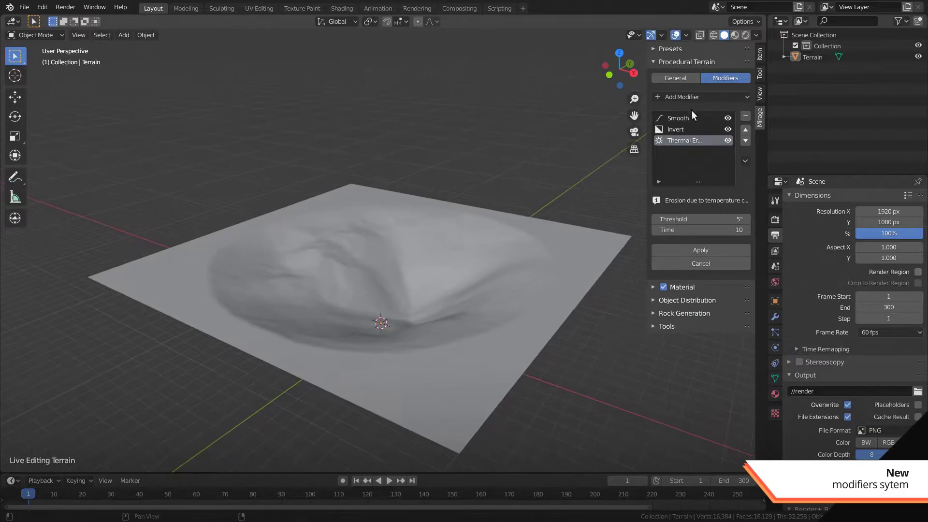
- Move the Smooth modifier to the bottom of the stack and start renaming it
click(698, 117)
click(743, 159)
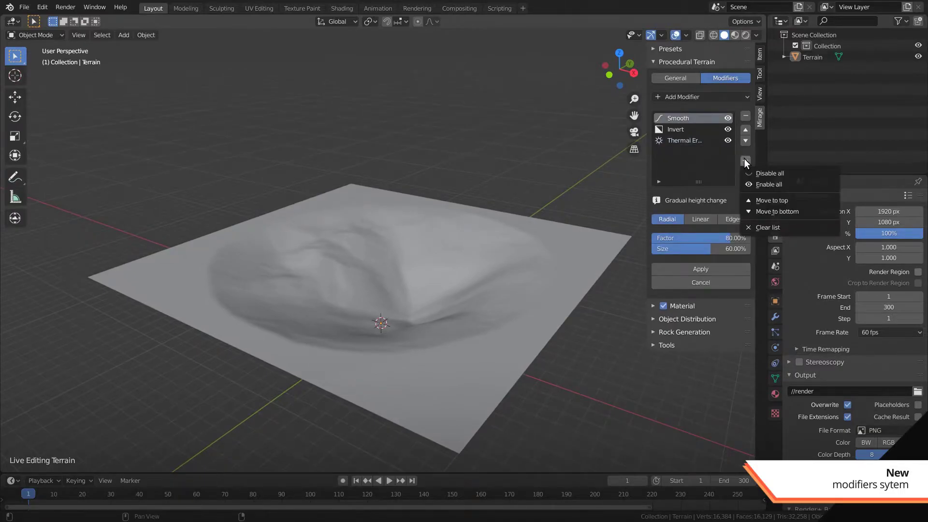
click(761, 209)
middle_drag(580, 164, 553, 160)
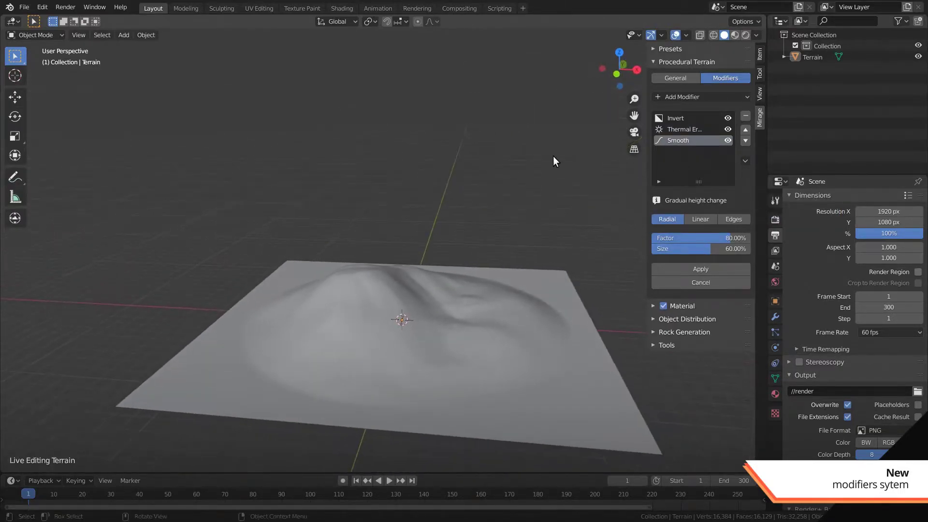
double_click(678, 139)
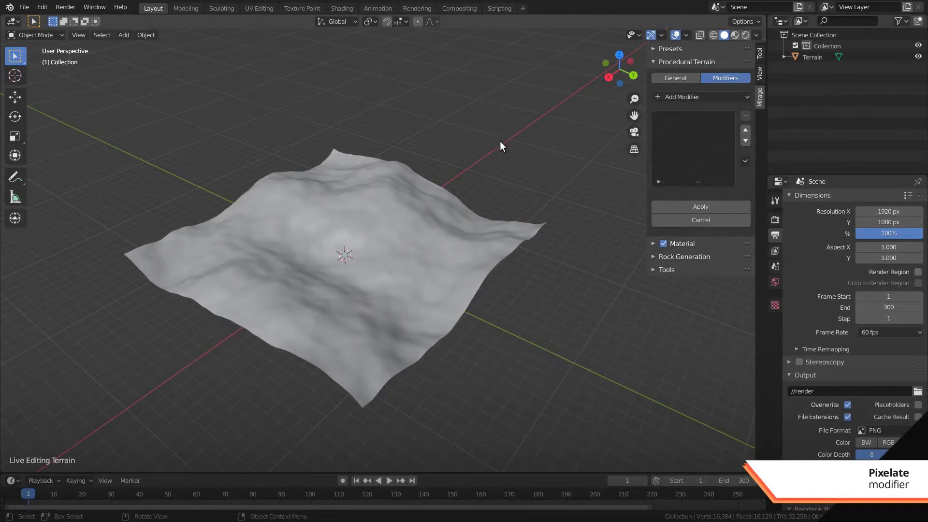
- Add a Pixelate modifier and raise its block size from 10 to 13
click(708, 96)
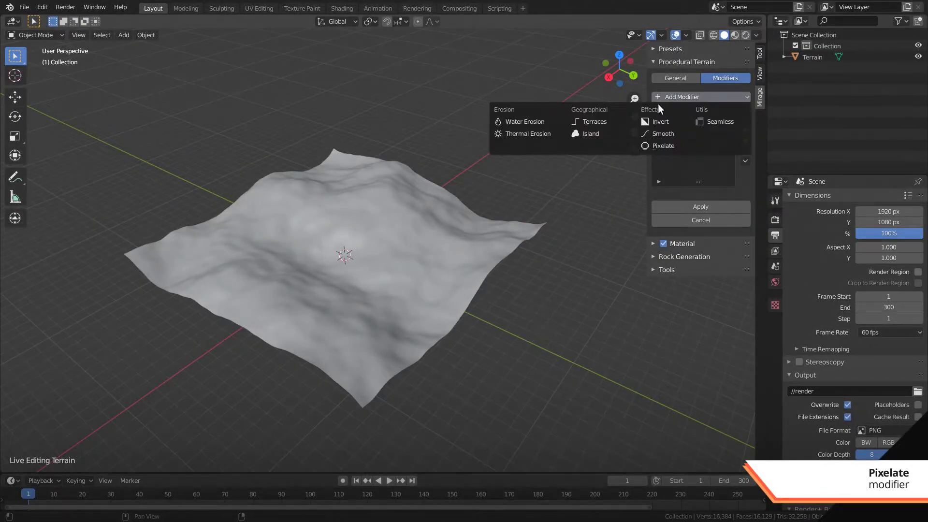
click(663, 146)
middle_drag(604, 160, 712, 149)
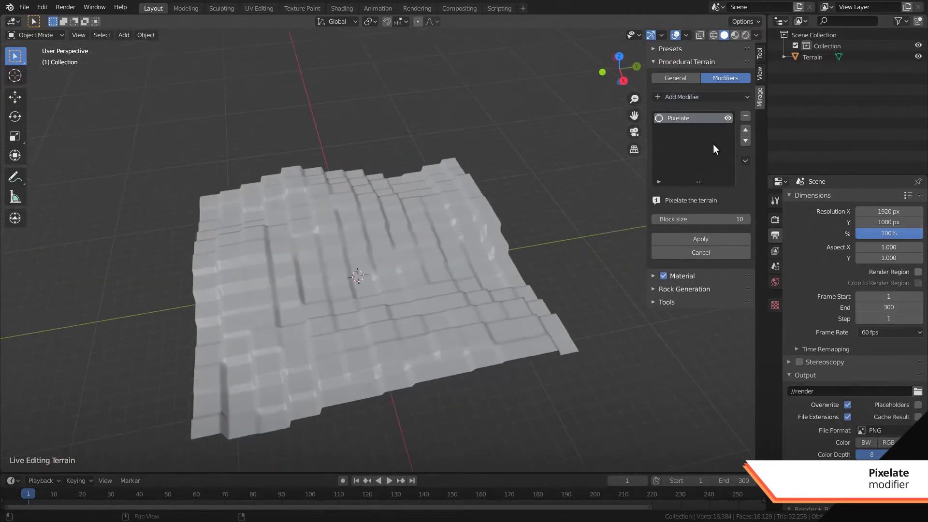
drag(717, 220, 731, 221)
middle_drag(607, 211, 507, 191)
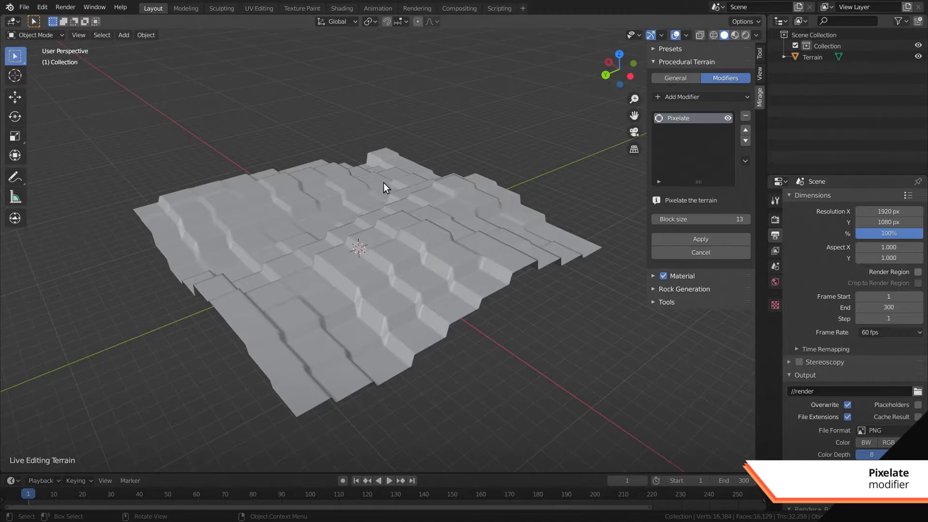
middle_drag(383, 186, 498, 185)
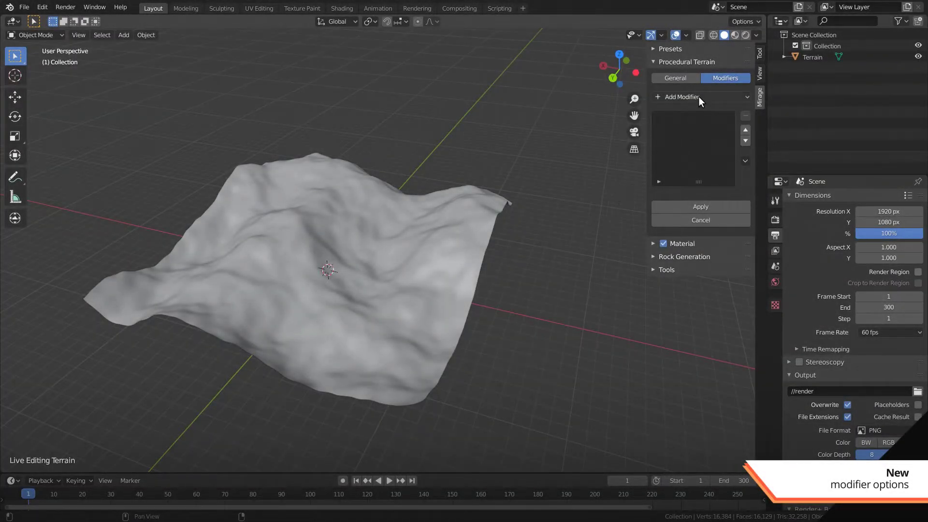
- Switch the Smooth modifier to Edges falloff and turn off smoothing along X
click(698, 97)
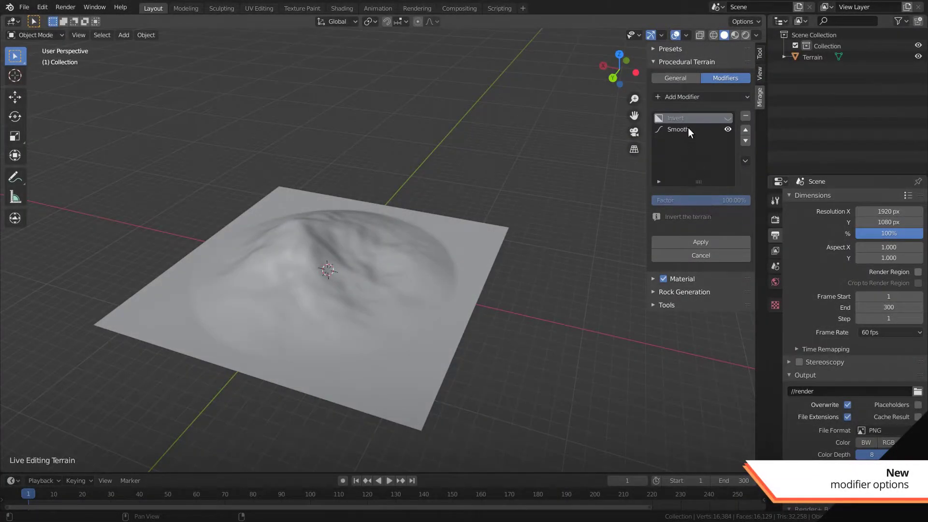
click(686, 130)
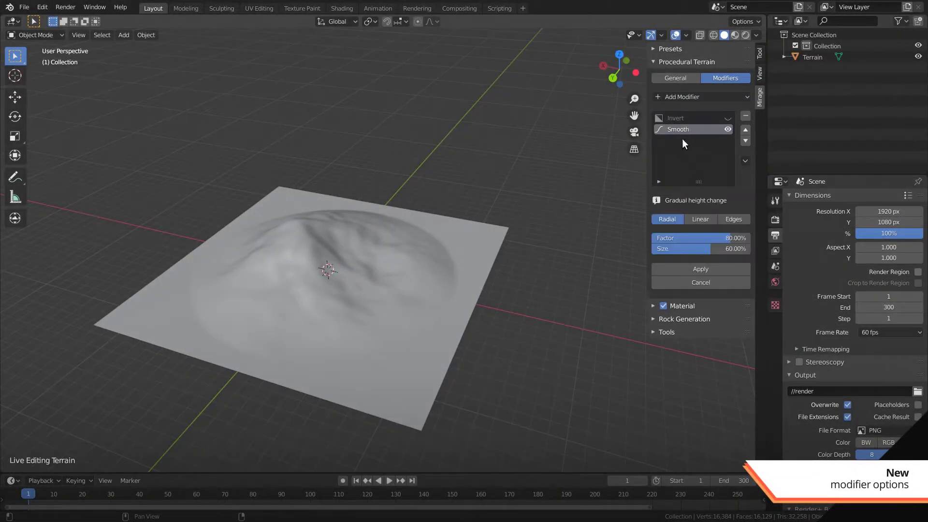
click(732, 219)
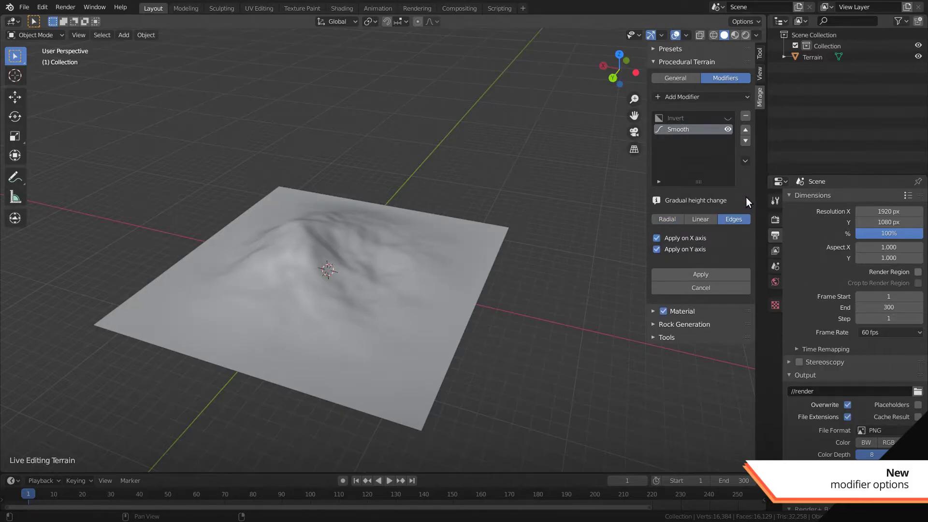
click(704, 249)
click(702, 248)
click(701, 237)
mouse_move(590, 219)
middle_down()
mouse_move(459, 213)
mouse_move(577, 219)
middle_up()
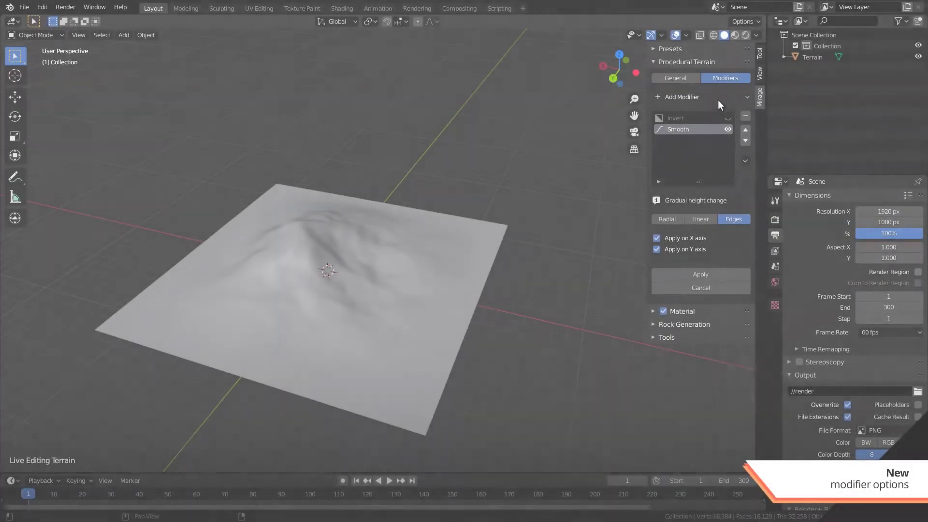
- Add a 3-level Terraces modifier: Terrace 1 ~59%, Terrace 2 ~28%, steeper Slope 1, Slope 2 ~13%
click(718, 98)
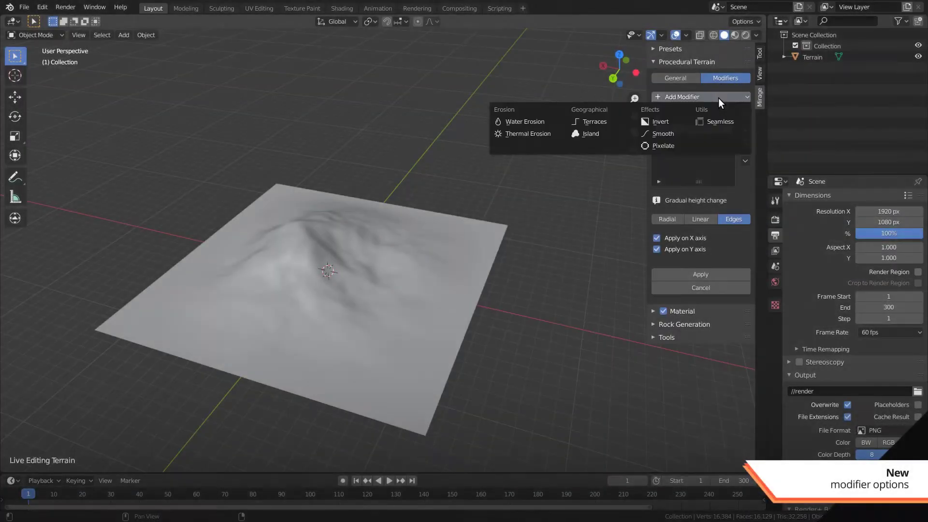
click(609, 119)
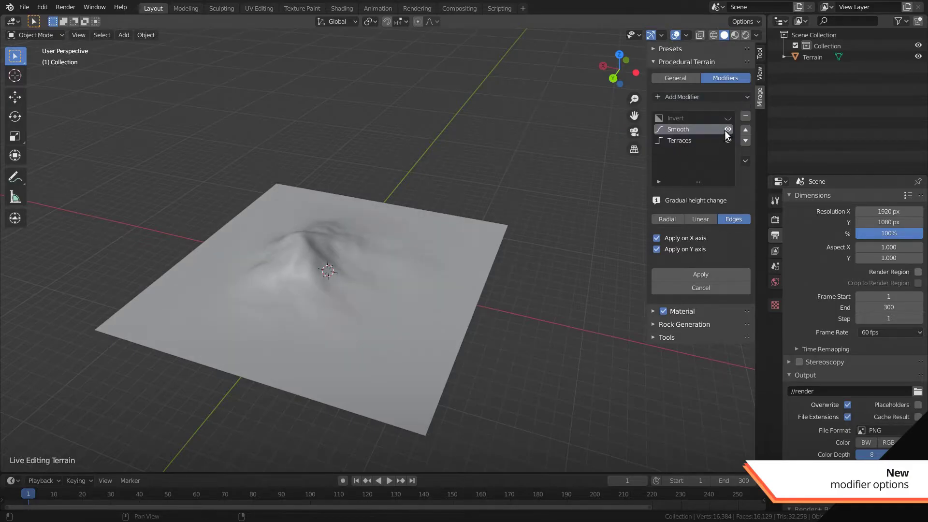
click(701, 140)
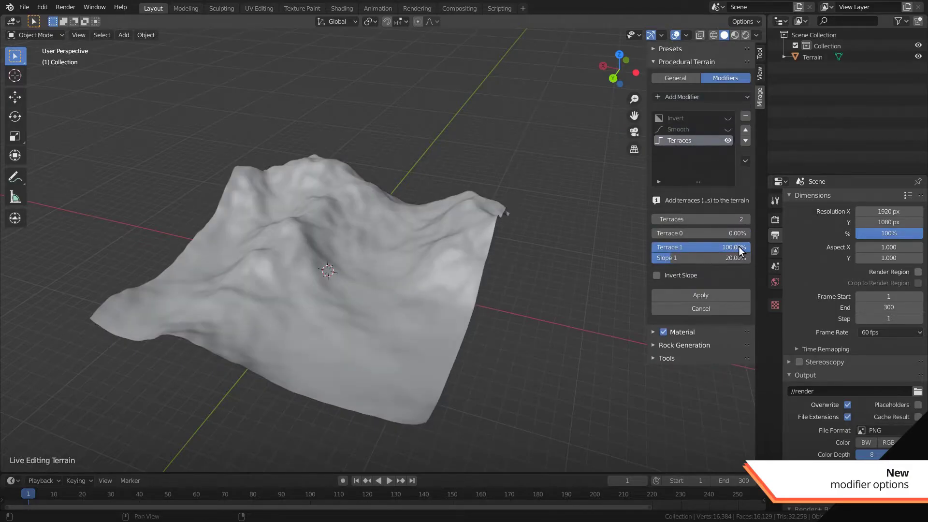
drag(739, 247, 724, 248)
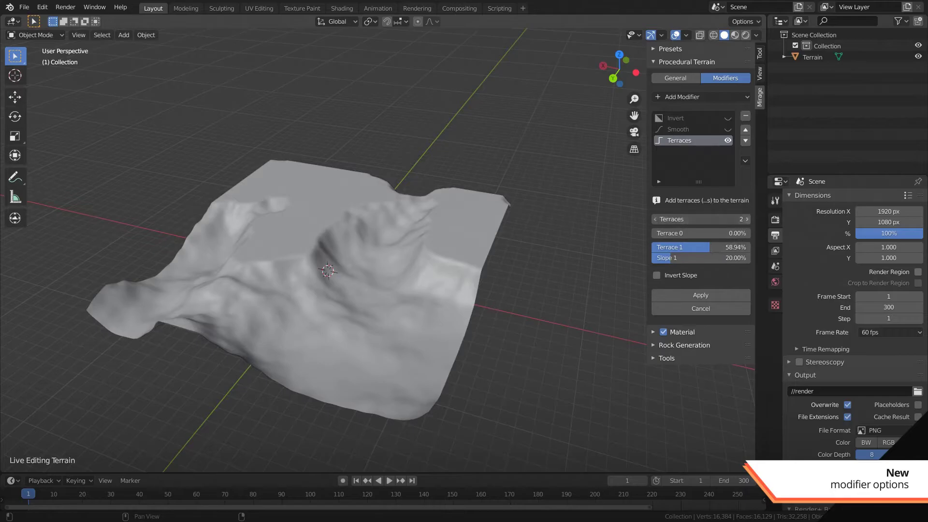
click(746, 219)
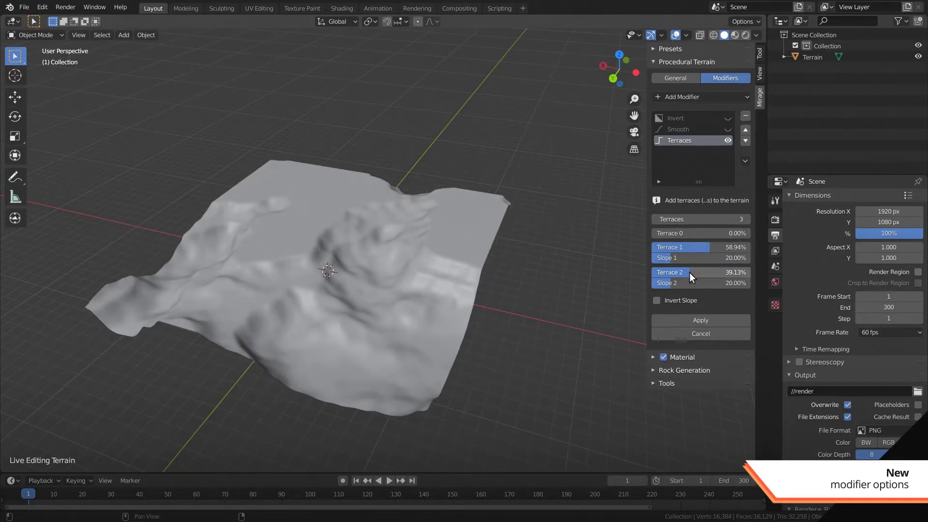
drag(701, 258, 723, 272)
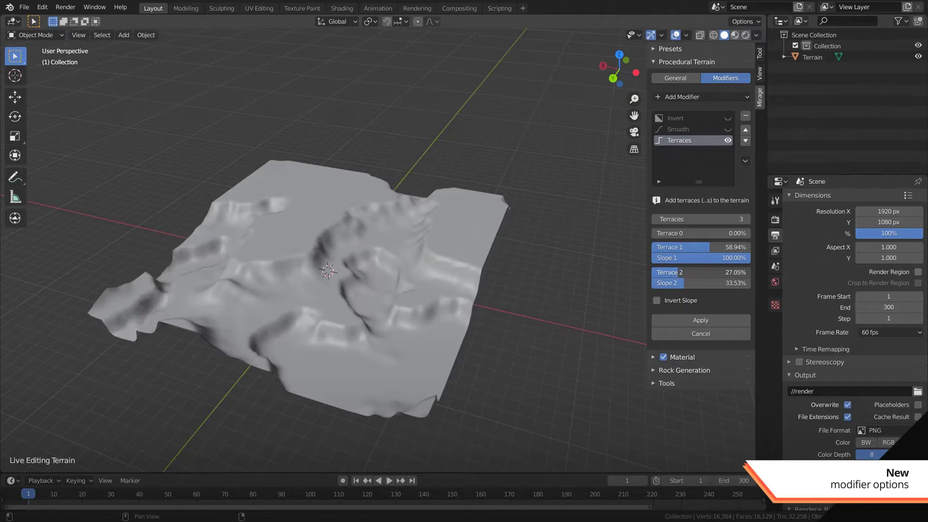
middle_drag(384, 240, 429, 223)
scroll(429, 223, up, 2)
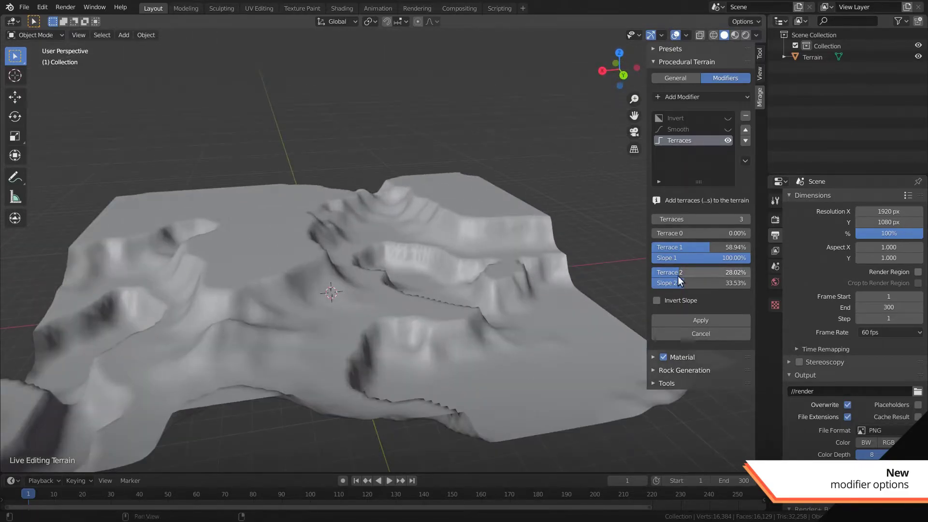
drag(679, 280, 664, 281)
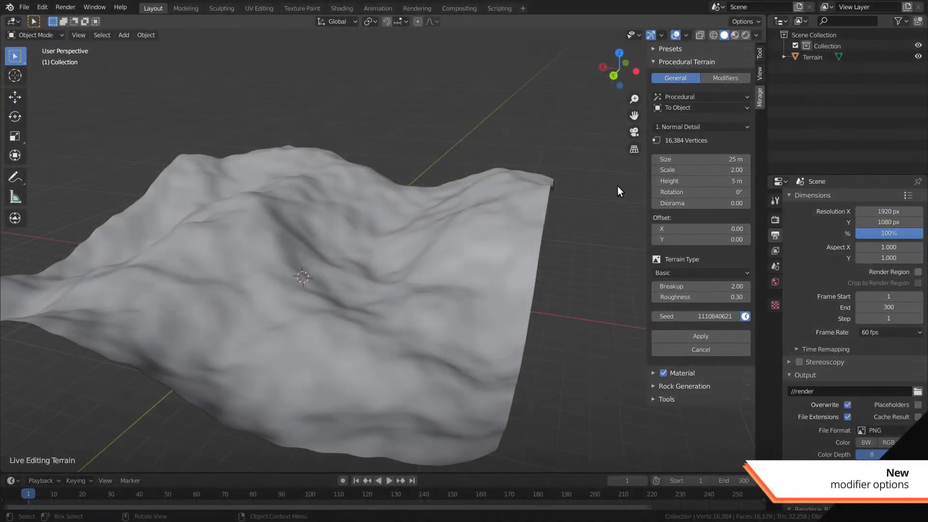
- Raise Diorama to 1.41 for base sides and re-enable the Smooth modifier's effect
drag(700, 203, 703, 203)
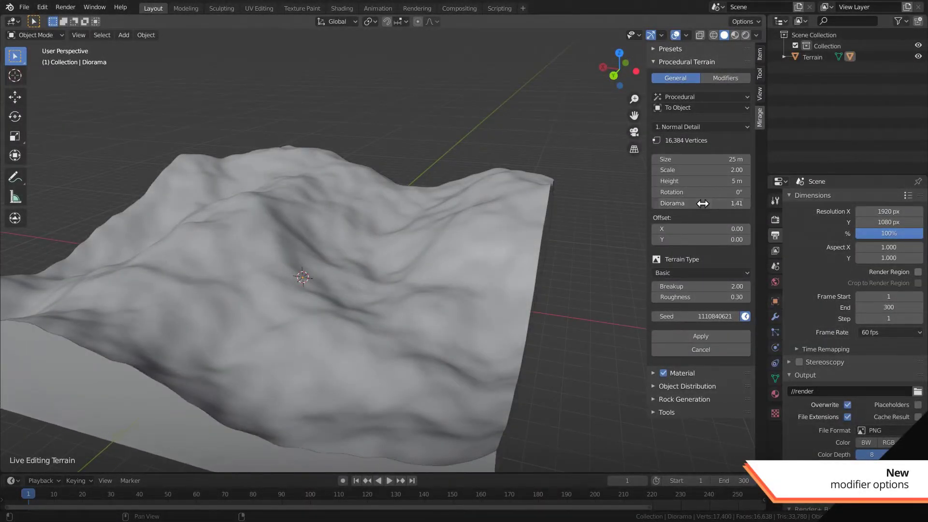
scroll(391, 177, down, 5)
middle_drag(390, 178, 508, 203)
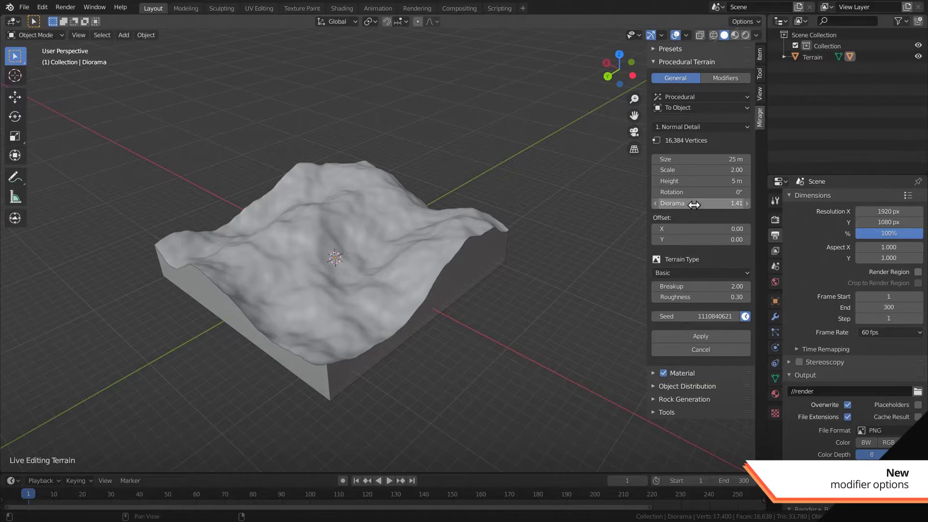
click(710, 78)
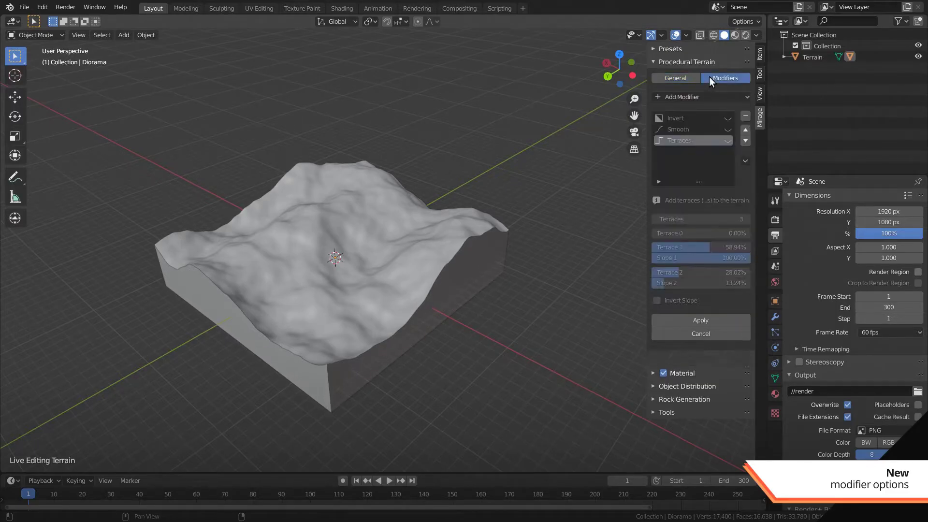
click(728, 129)
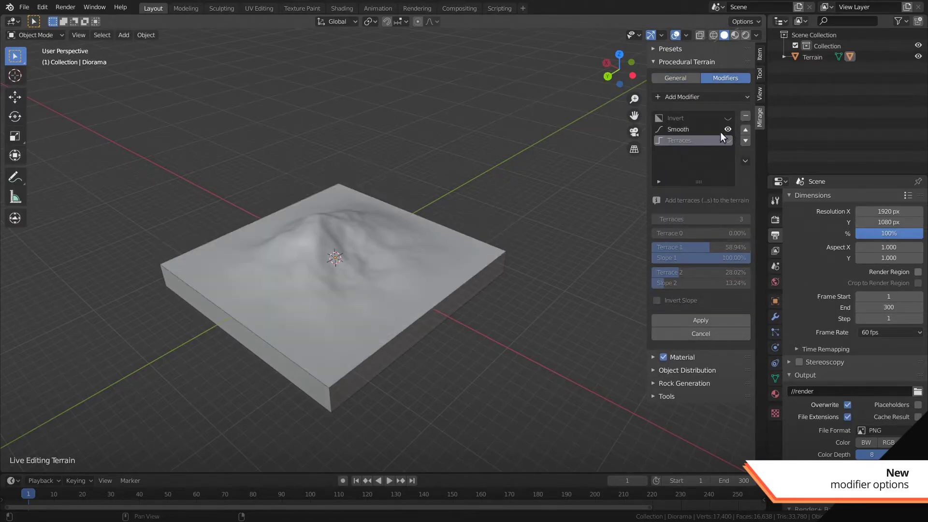
middle_drag(502, 196, 395, 207)
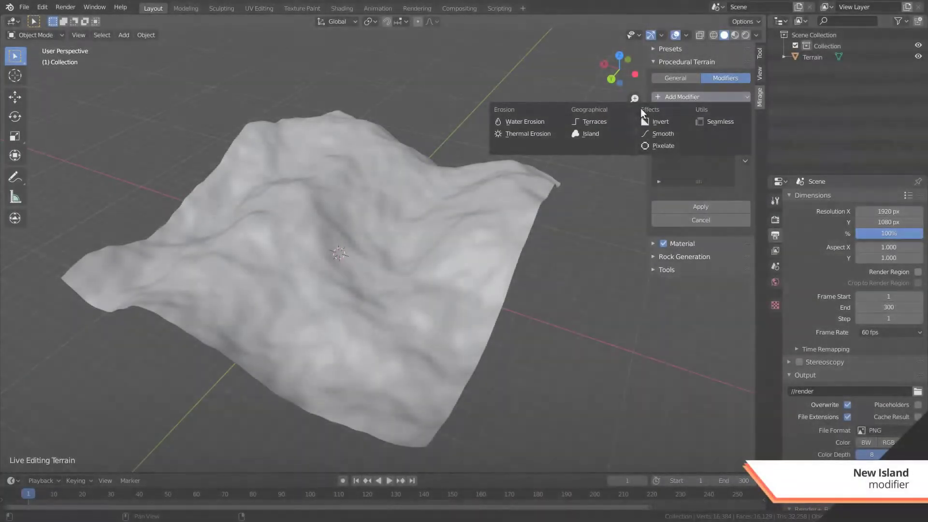
- Add an Island modifier with Slope about 77%, Elevation 100% and Seed 2
click(610, 134)
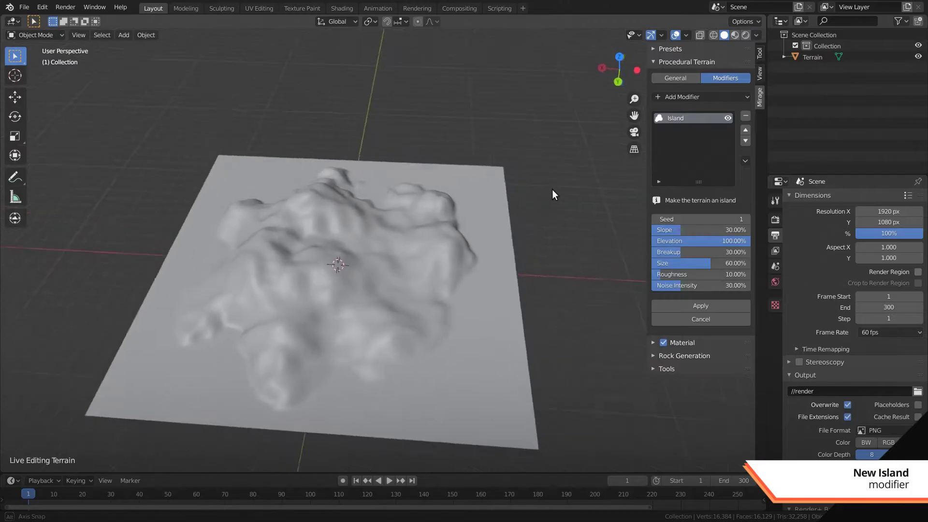
middle_drag(552, 189, 583, 191)
drag(668, 230, 698, 285)
drag(688, 232, 720, 239)
mouse_move(580, 237)
middle_down()
mouse_move(531, 231)
mouse_move(573, 231)
middle_up()
click(748, 218)
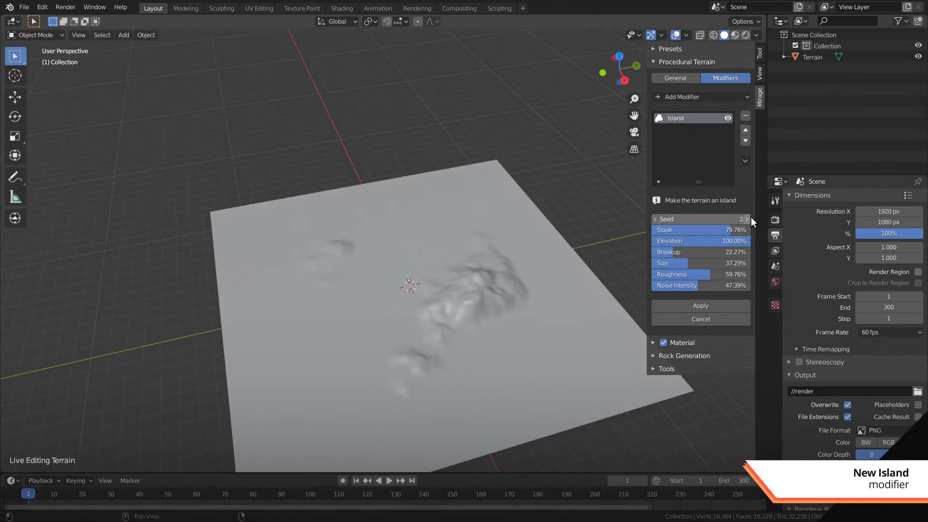
click(748, 219)
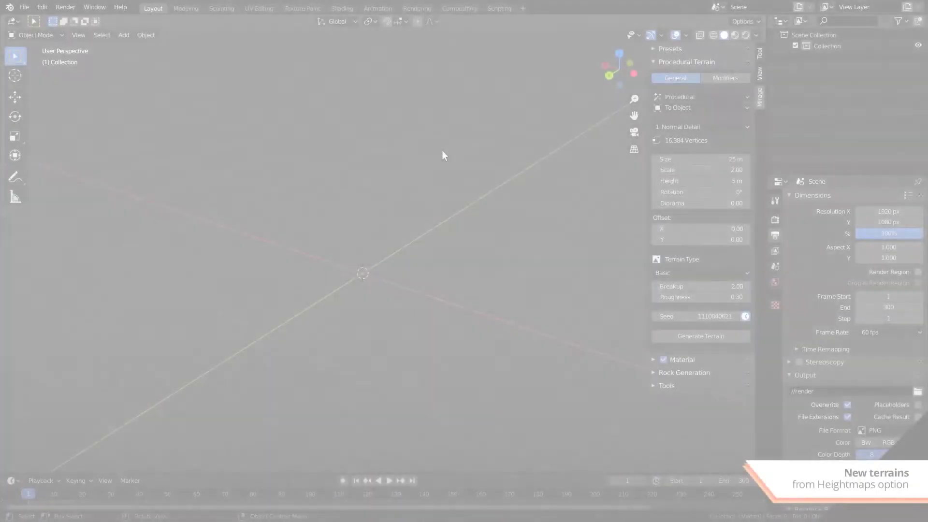
- Set the terrain source to From Heightmap and generate a terrain from Heightmap2.png
click(669, 109)
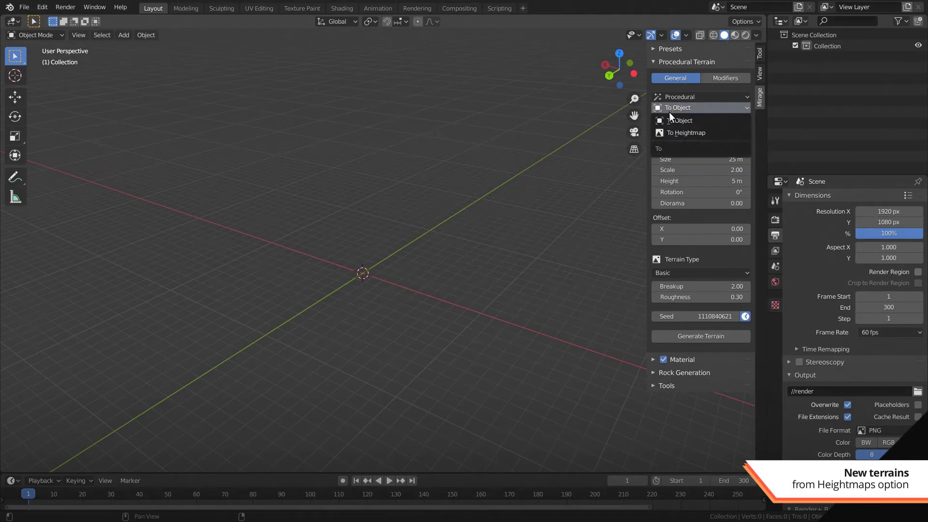
click(675, 94)
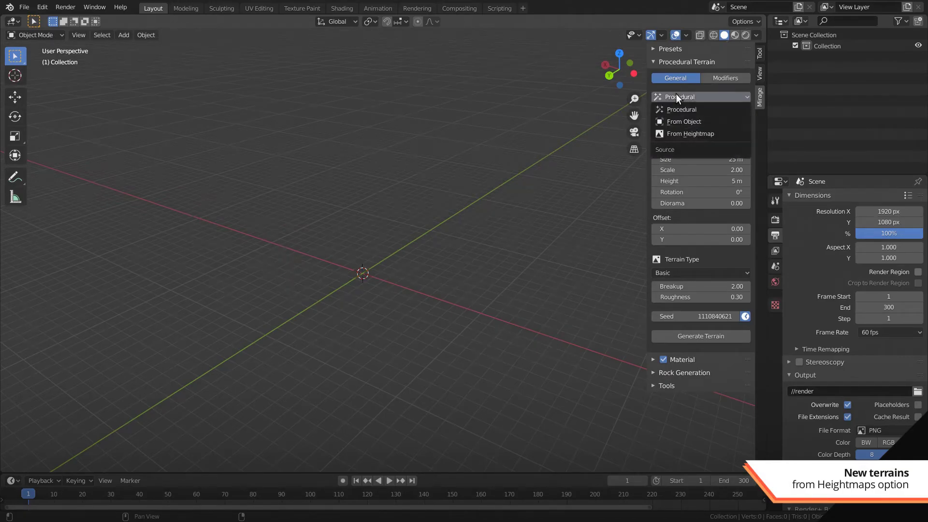
click(687, 134)
click(709, 277)
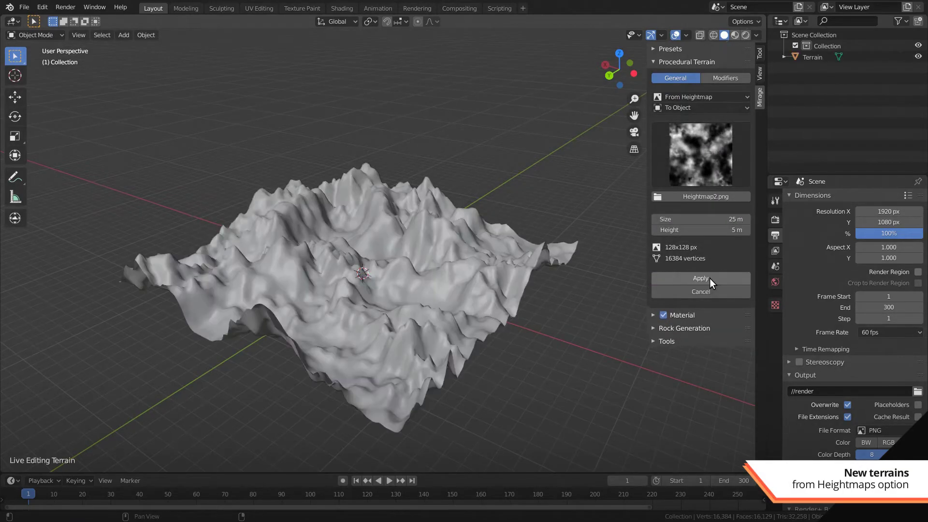
middle_drag(461, 257, 387, 274)
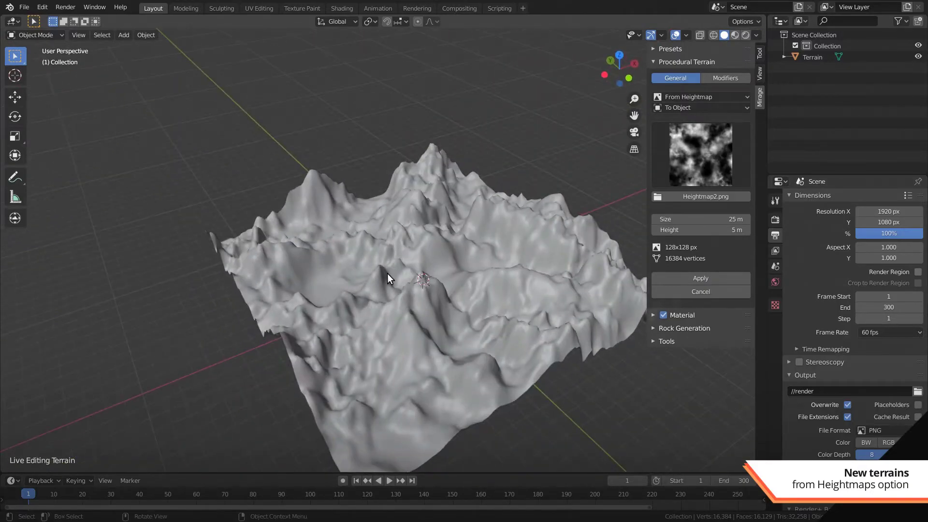
click(387, 273)
mouse_move(539, 298)
middle_down()
mouse_move(347, 280)
mouse_move(595, 306)
mouse_move(532, 290)
middle_up()
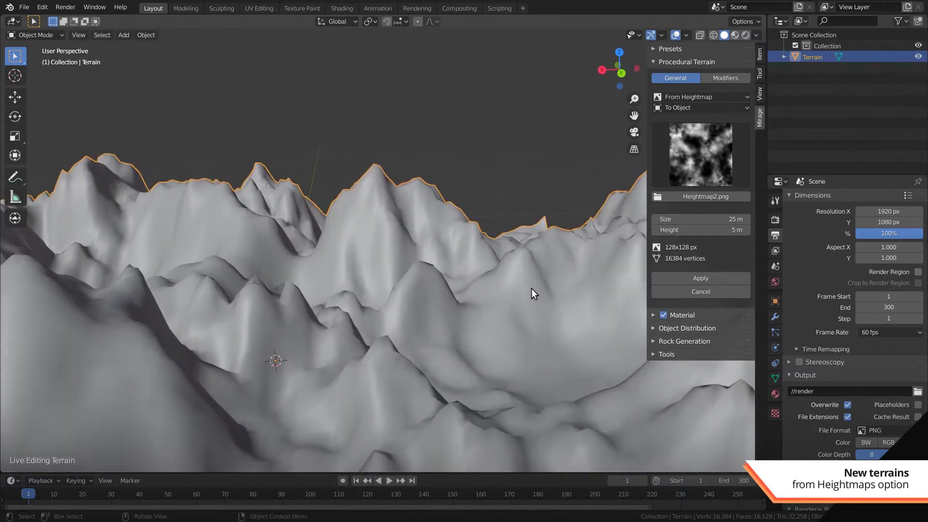
- Lower the terrain height from 5 m to 2.4 m
scroll(545, 292, down, 3)
drag(700, 230, 655, 230)
middle_drag(614, 216, 461, 248)
- Add a Thermal Erosion modifier to the heightmap terrain with a 5° threshold
click(726, 75)
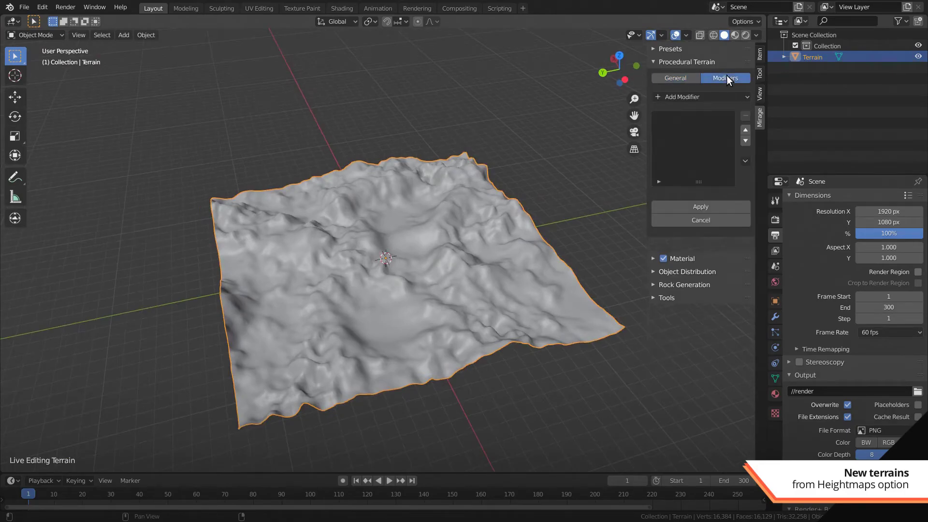
click(707, 97)
click(537, 133)
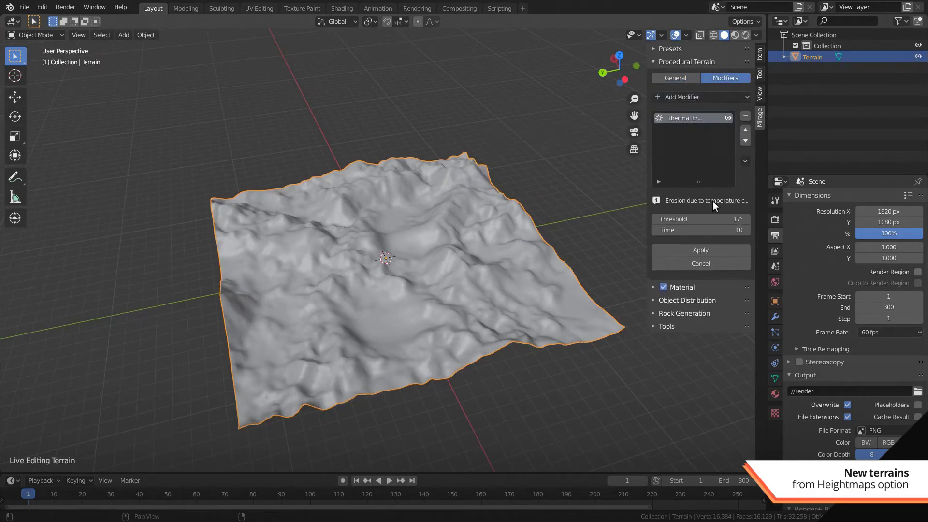
click(714, 219)
text(5)
key(Return)
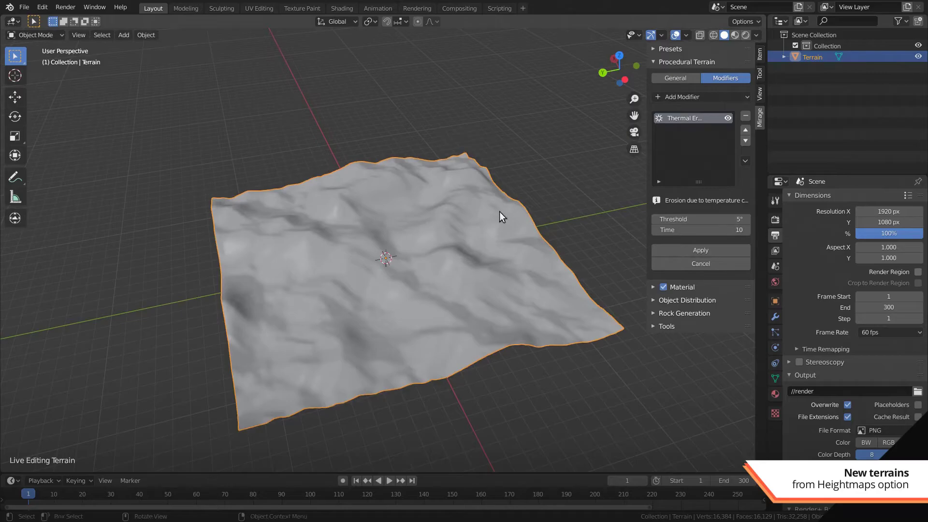
middle_drag(499, 211, 468, 231)
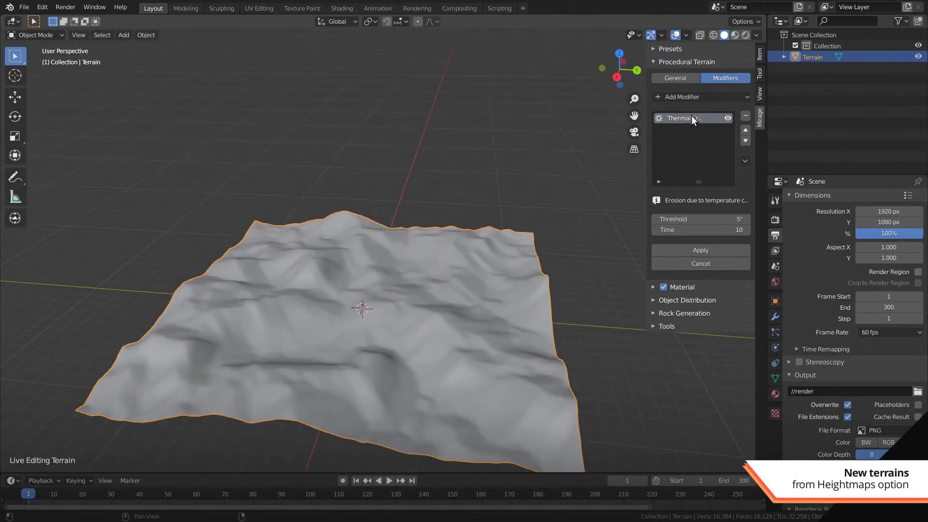
click(692, 97)
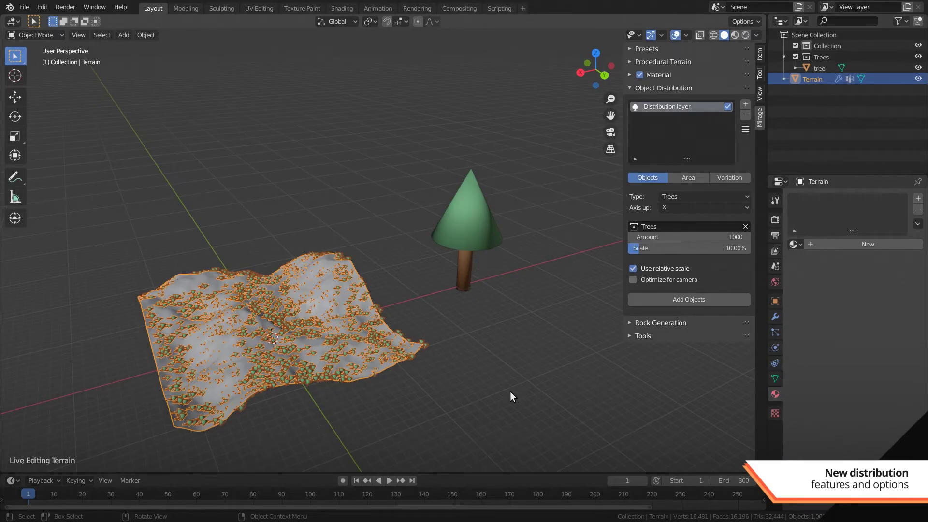
- Try the Grass and Rocks distribution types, then return the type to Trees
click(663, 195)
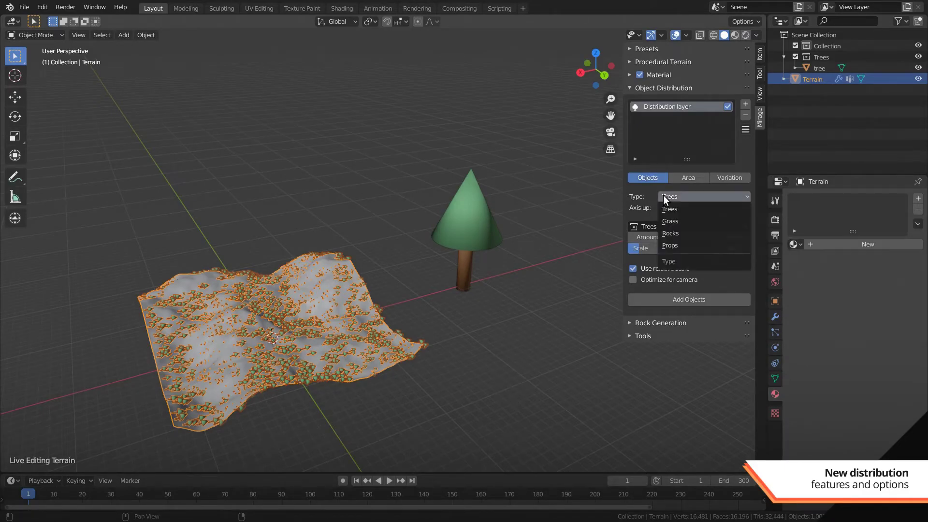
click(663, 223)
click(680, 195)
click(685, 236)
click(673, 195)
click(675, 210)
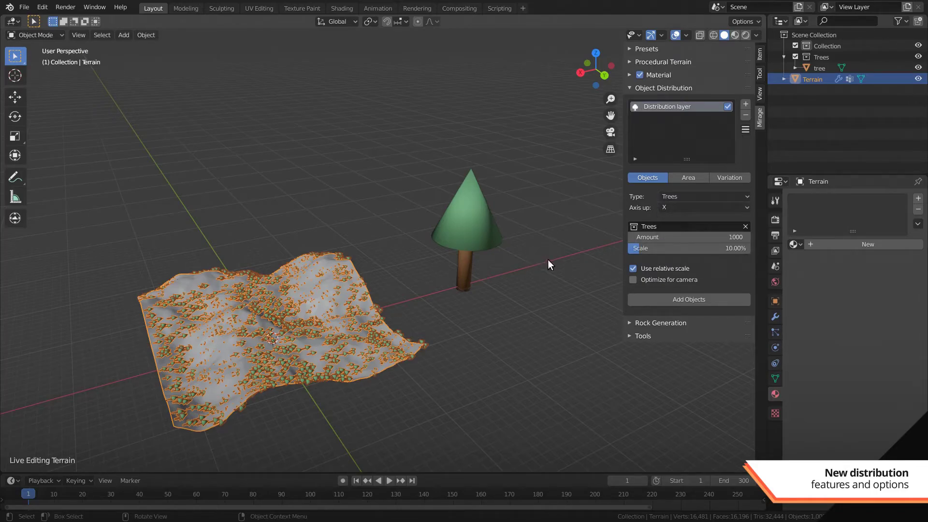
- Set the trees' up axis to Z and re-scatter them over the terrain
click(686, 207)
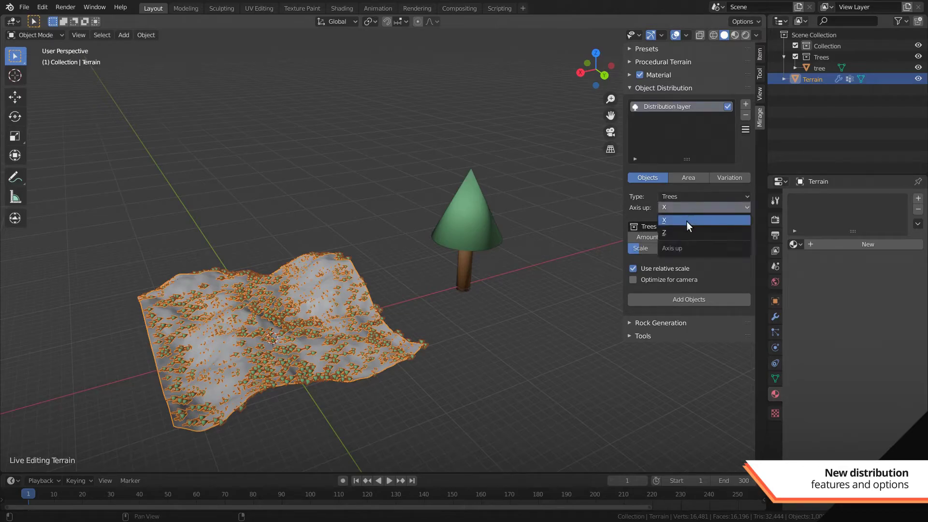
click(686, 233)
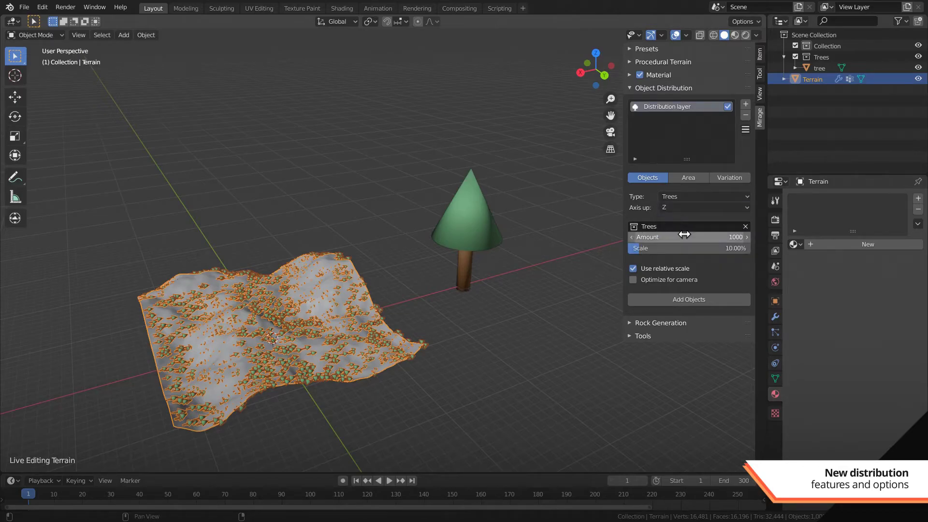
click(670, 293)
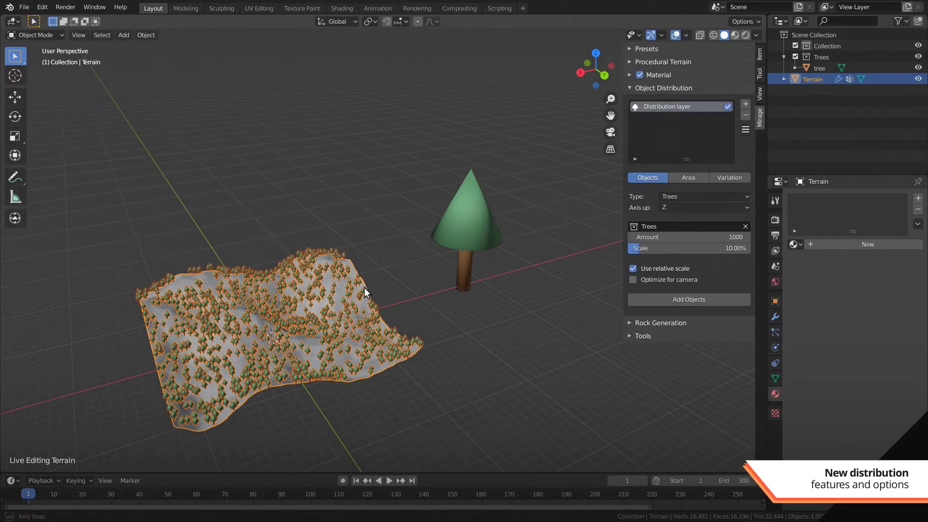
mouse_move(363, 287)
middle_down()
mouse_move(390, 277)
mouse_move(375, 274)
mouse_move(367, 289)
middle_up()
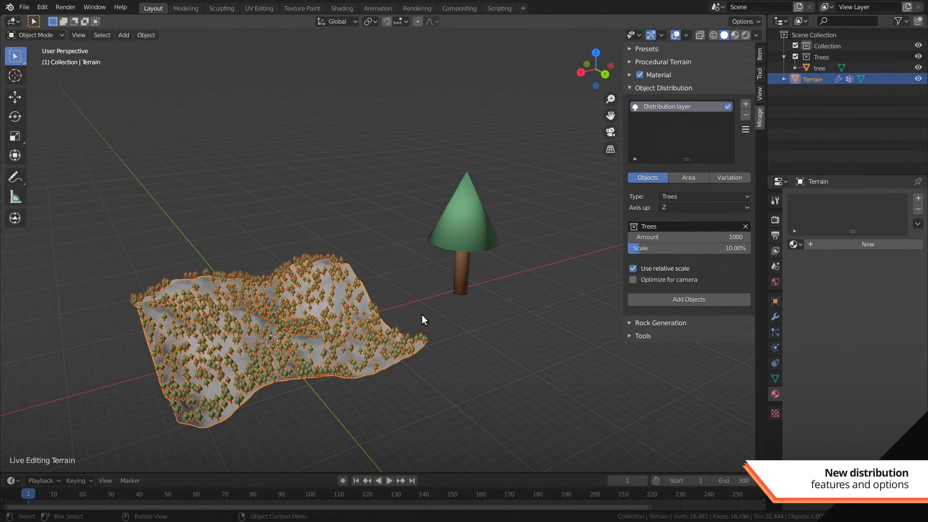
- Add the flowmap.png image map in Replace mode and redistribute the trees
click(683, 177)
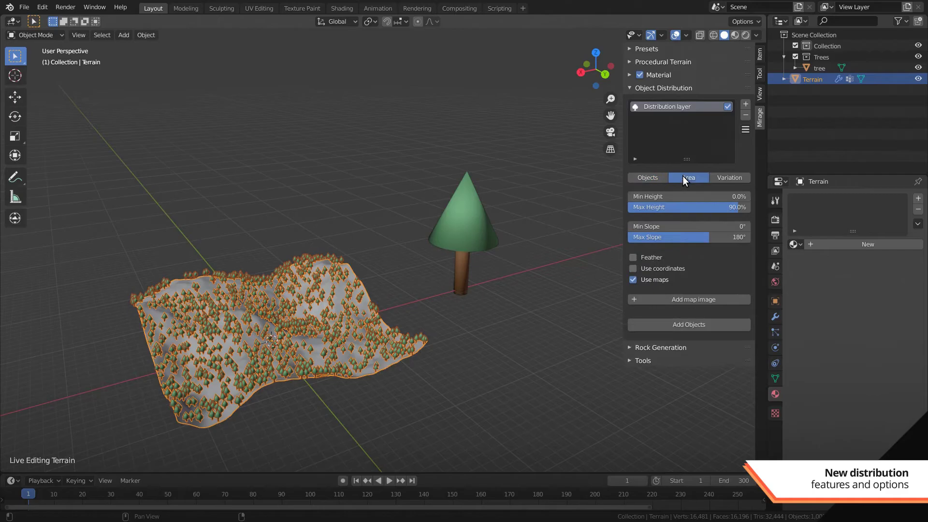
click(657, 302)
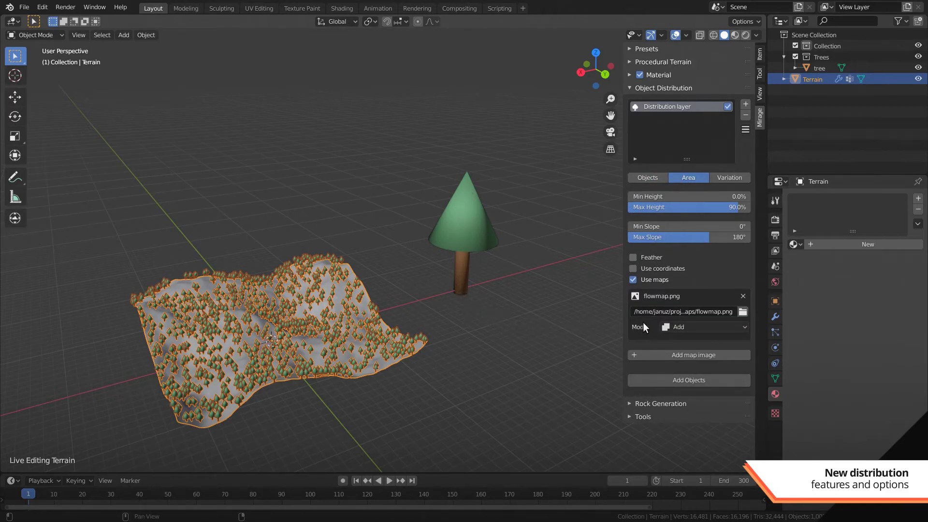
click(710, 328)
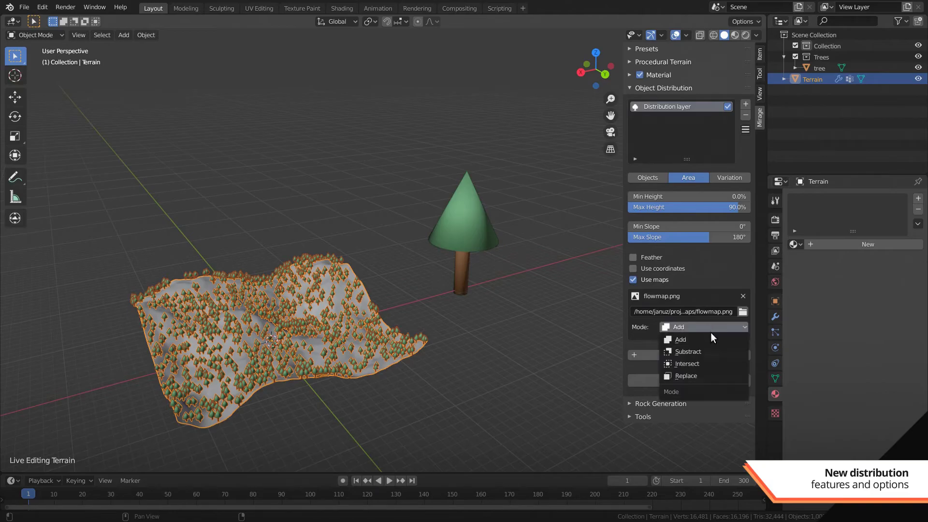
click(711, 373)
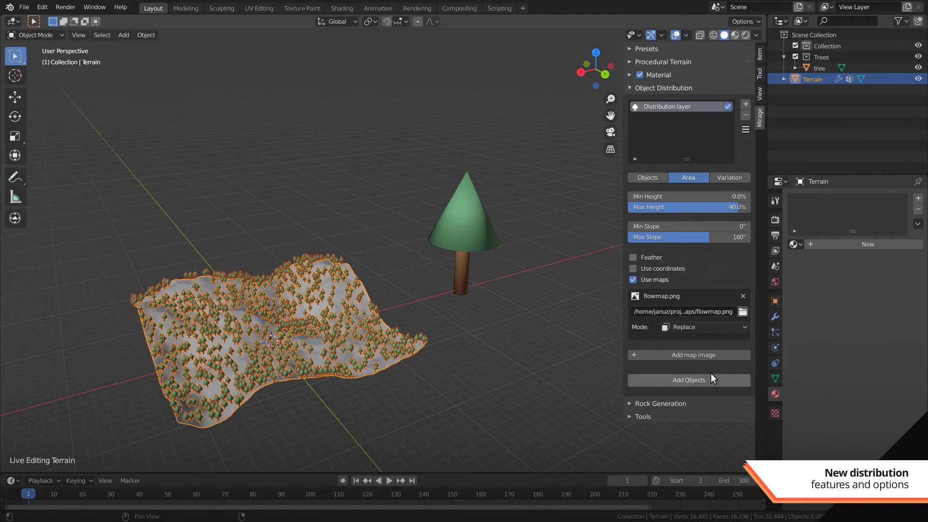
click(678, 380)
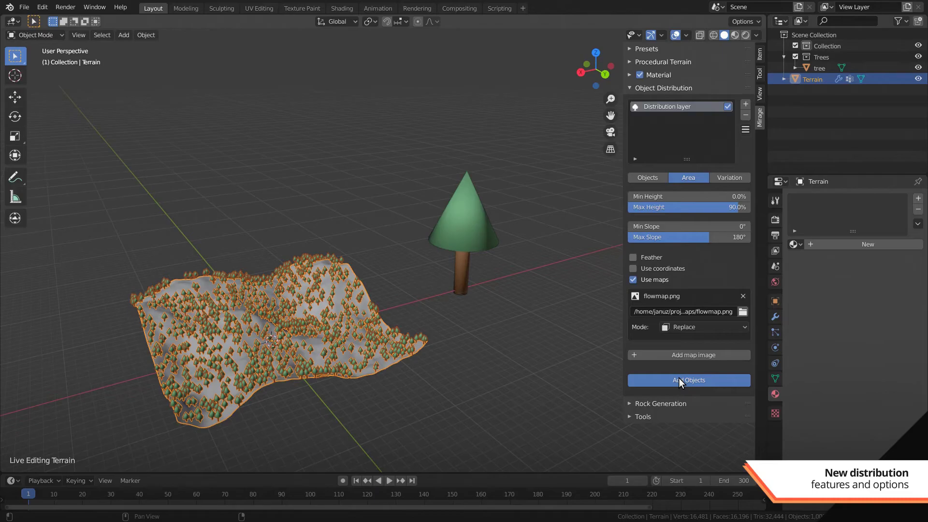
middle_drag(370, 251, 379, 277)
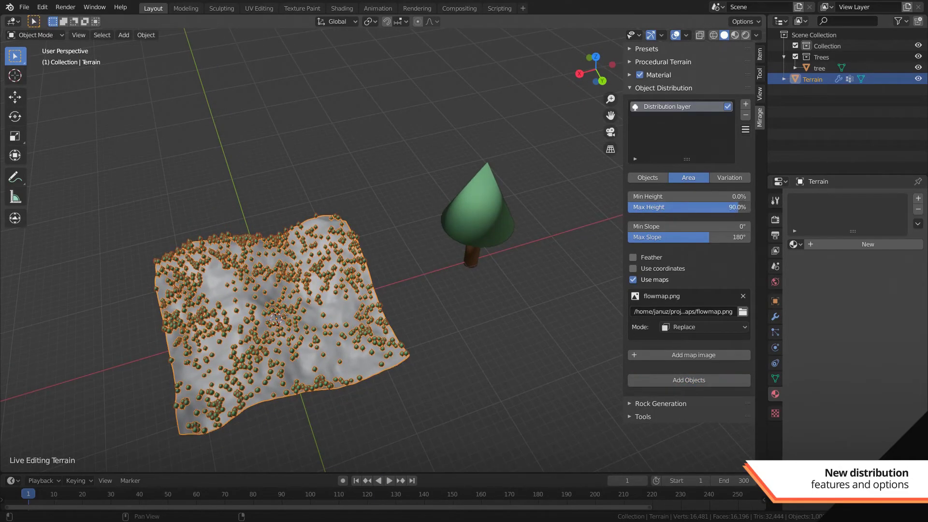
- Lower Max Height to 32%, switch the map mode to Intersect, and redistribute
drag(737, 206, 666, 207)
click(679, 328)
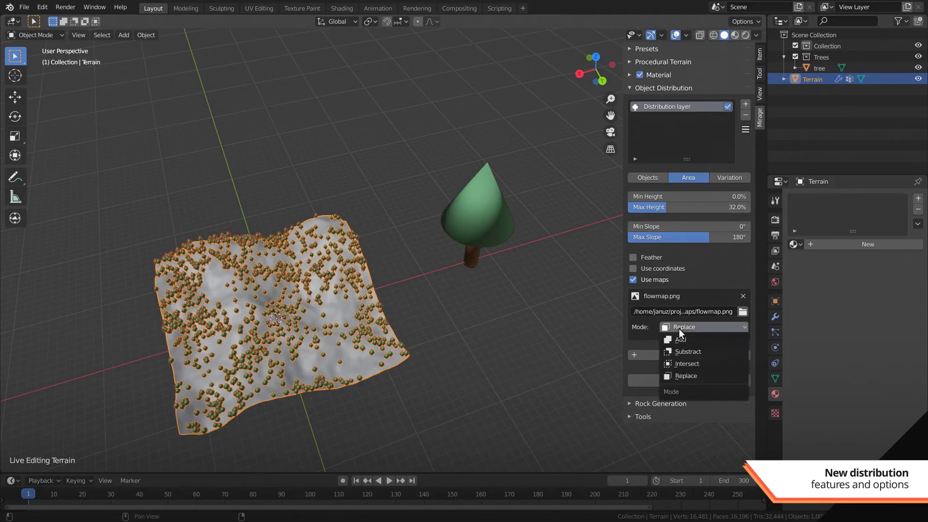
click(694, 364)
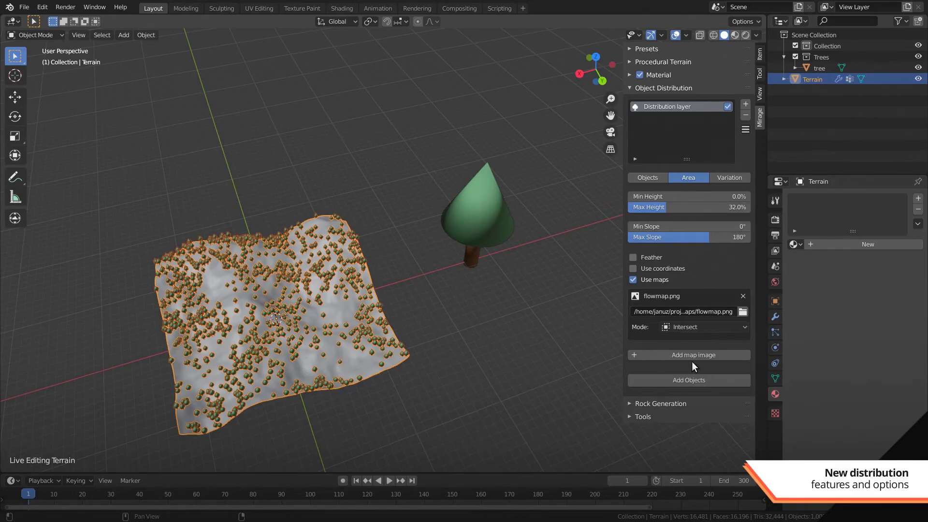
click(678, 379)
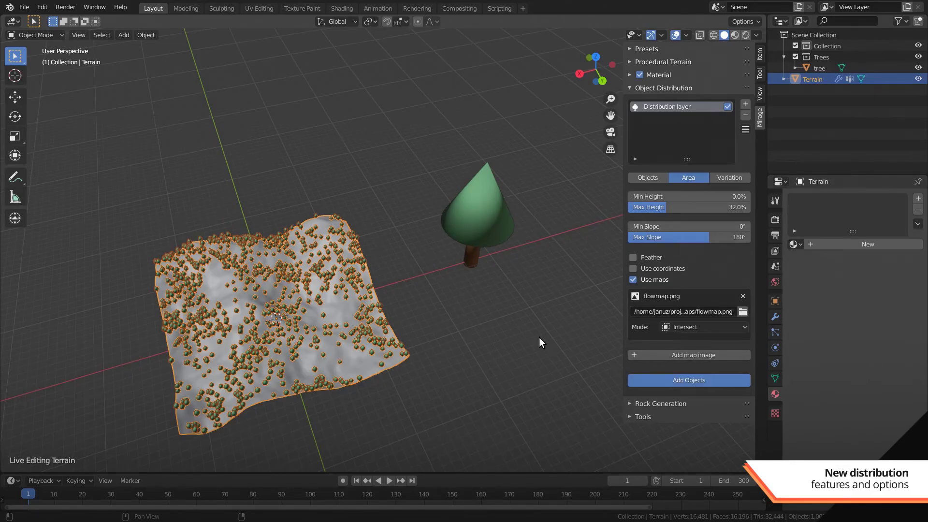